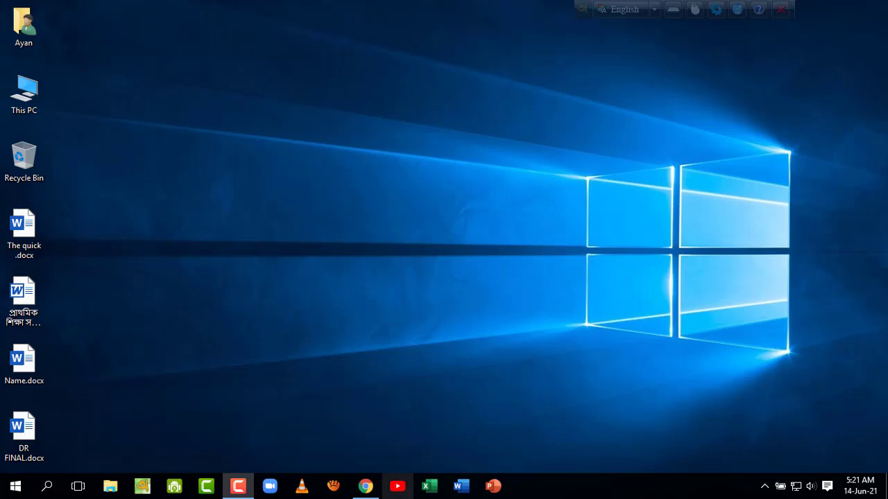
Close the Chrome window with the Drive download page and open a fresh Chrome new tab.
click(366, 486)
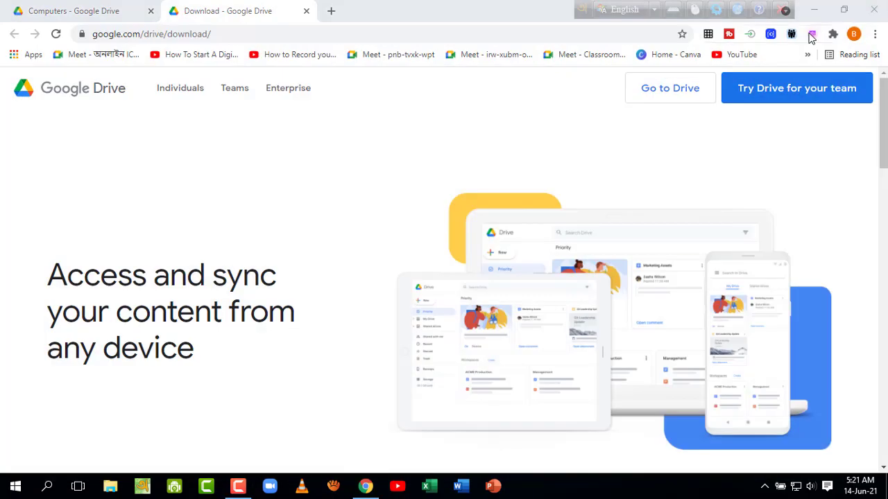
click(875, 9)
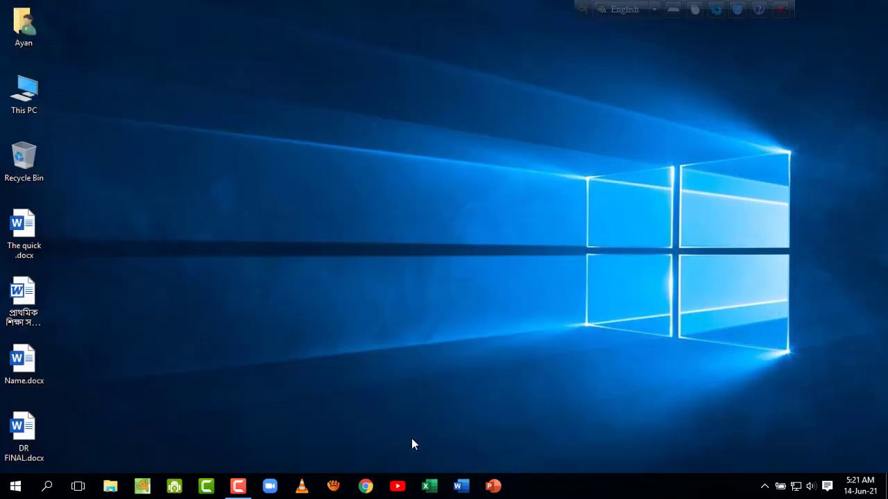
click(365, 486)
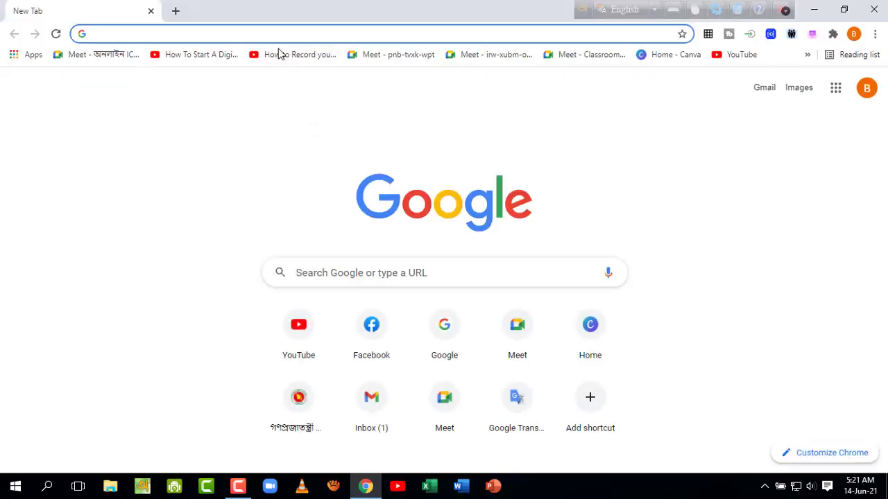
Capture the top-right of the Google page, then open Google Drive from the apps launcher.
click(278, 33)
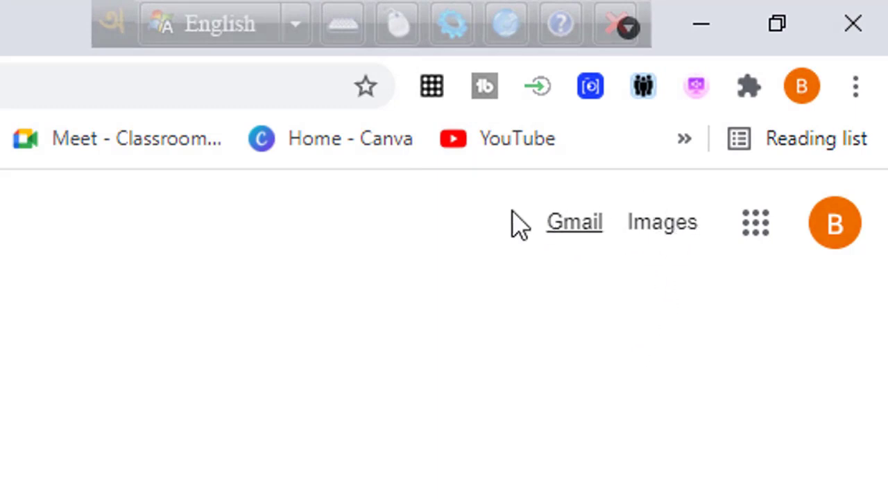
key(Print)
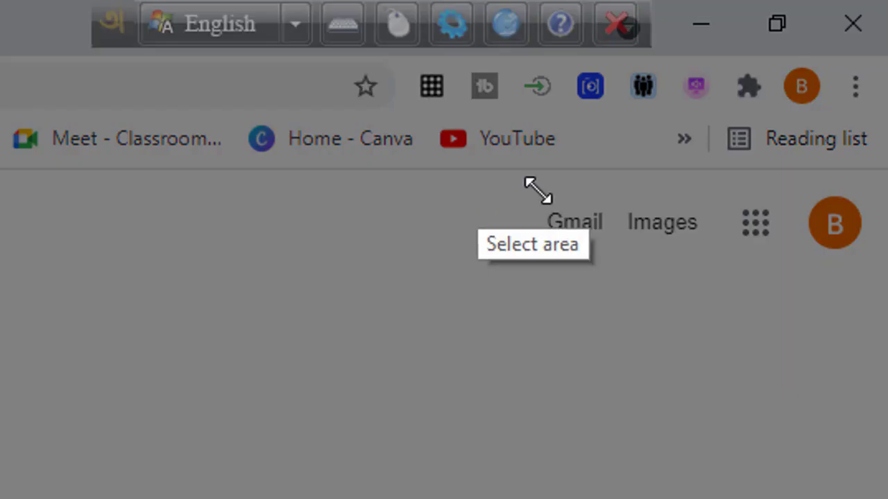
drag(476, 175, 886, 294)
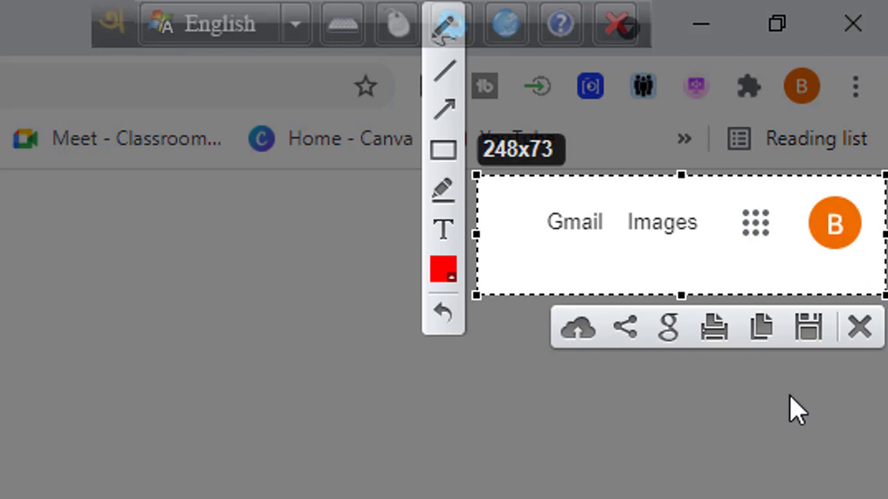
key(Escape)
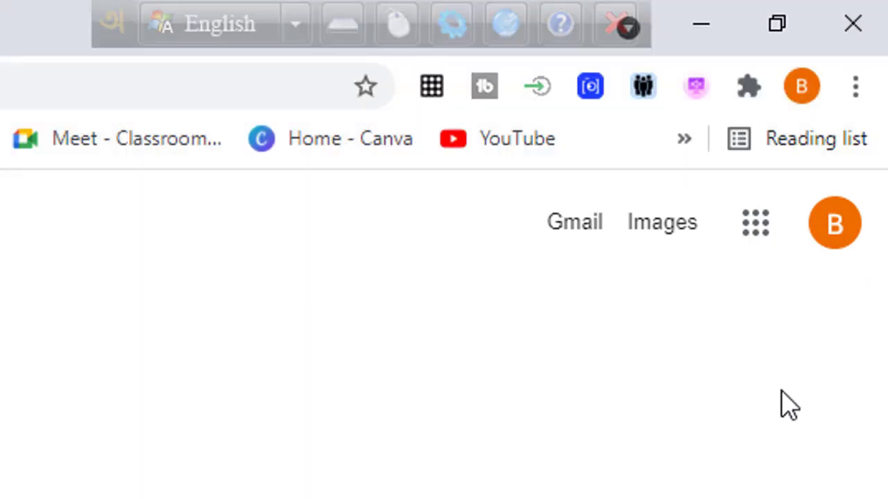
click(823, 113)
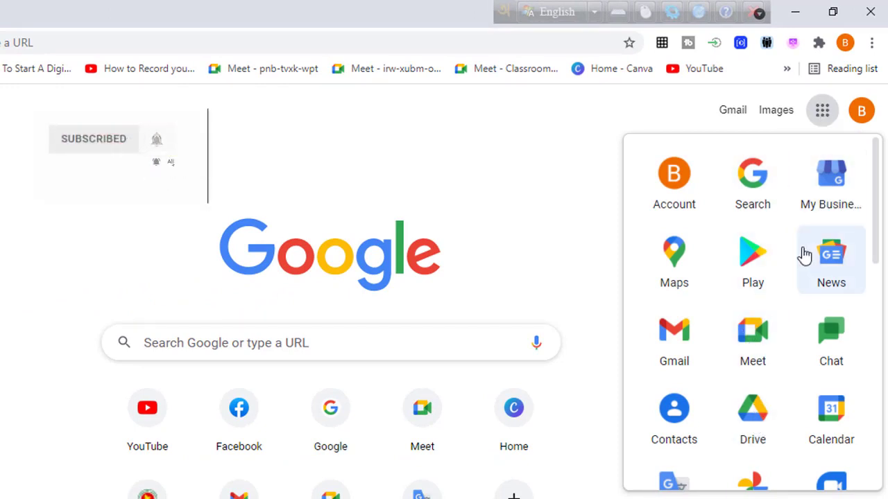
click(804, 256)
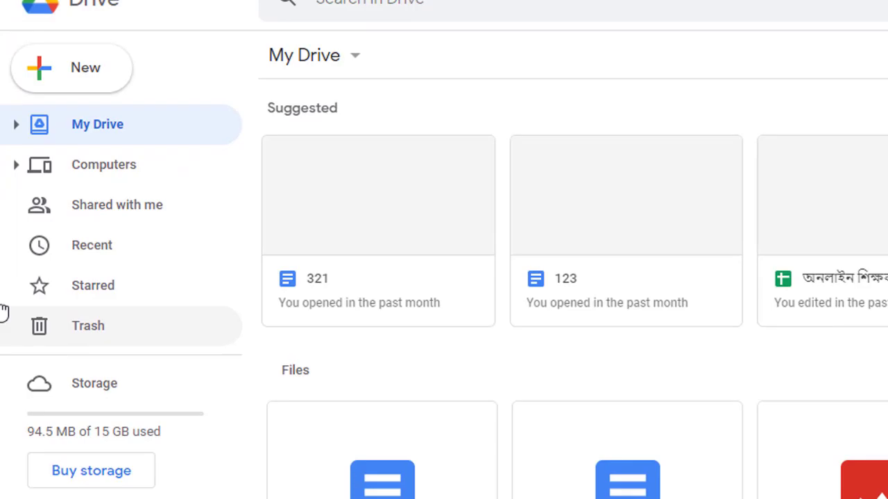
Tick Computers in red in a capture of Drive's sidebar, then open the Computers section.
key(Print)
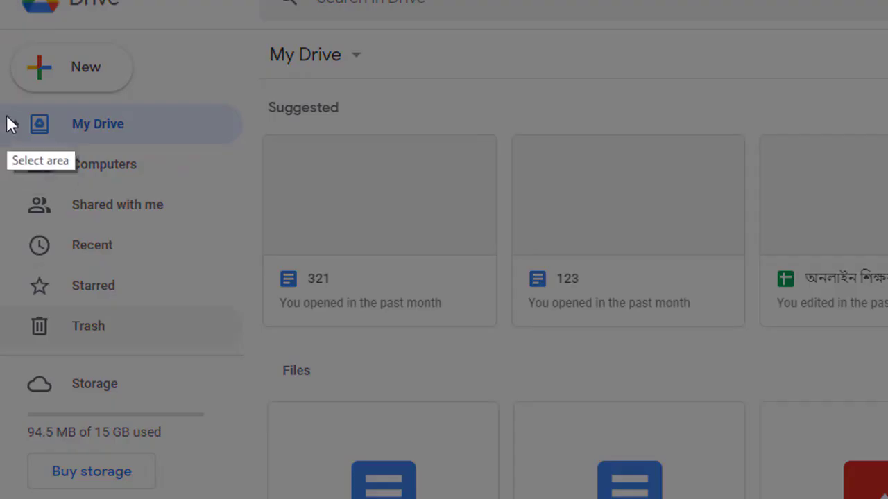
drag(4, 98, 190, 387)
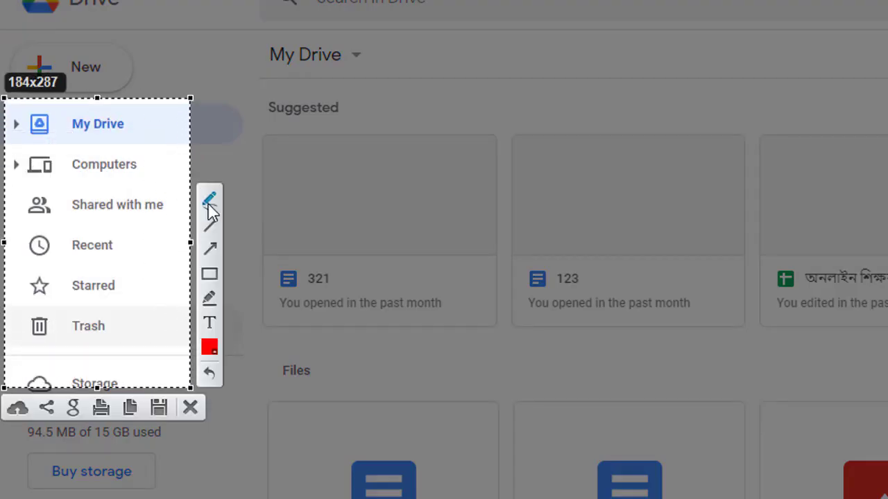
drag(127, 150, 162, 143)
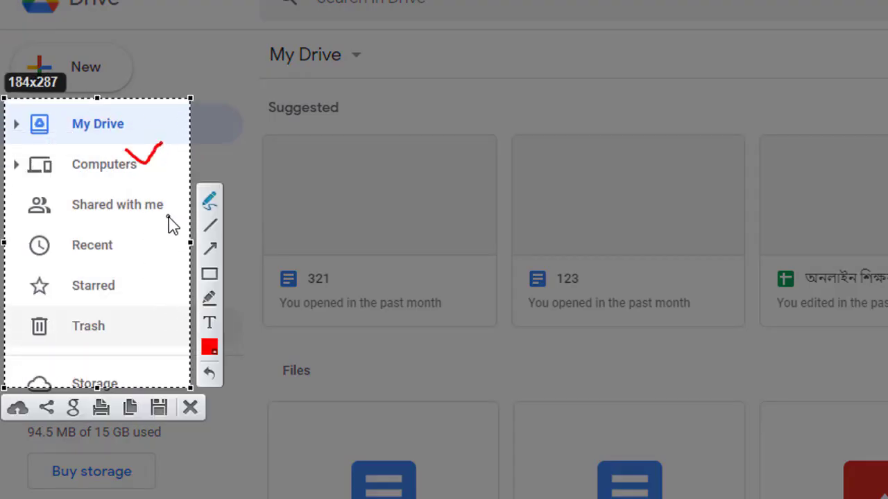
key(Escape)
click(119, 173)
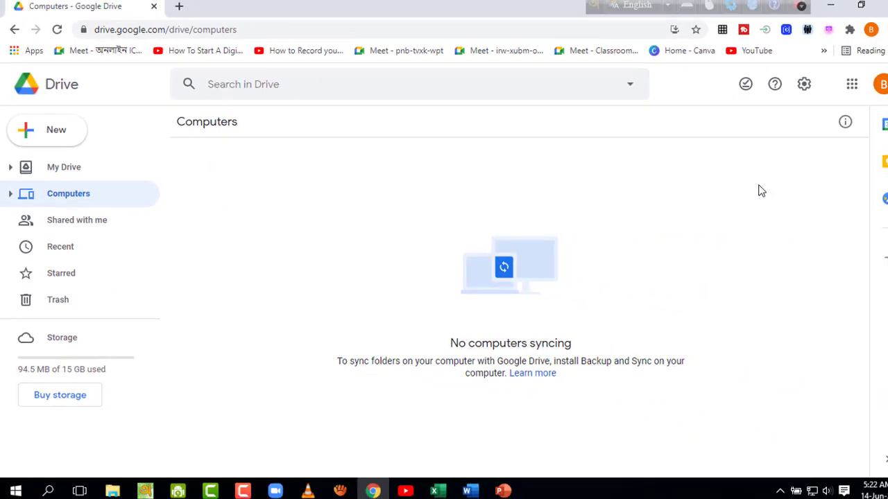
Capture the gear area and open Drive's settings menu.
key(Print)
drag(762, 68, 823, 121)
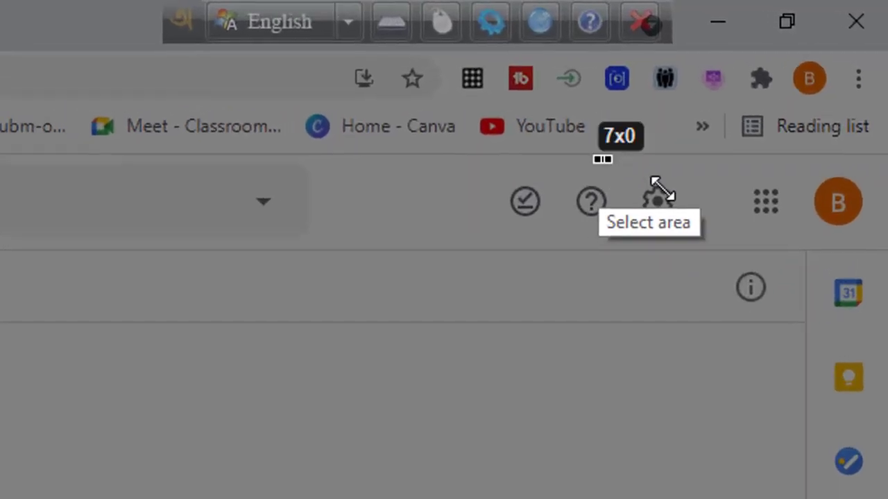
drag(746, 284, 746, 284)
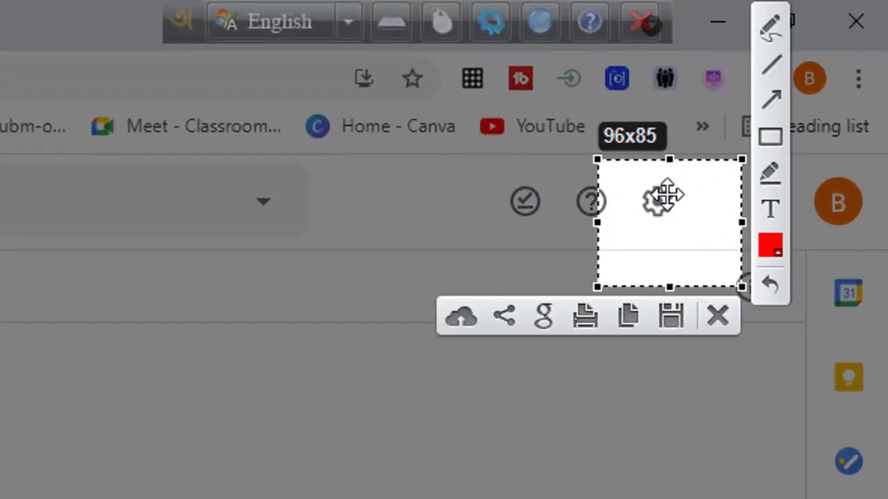
key(Escape)
click(662, 220)
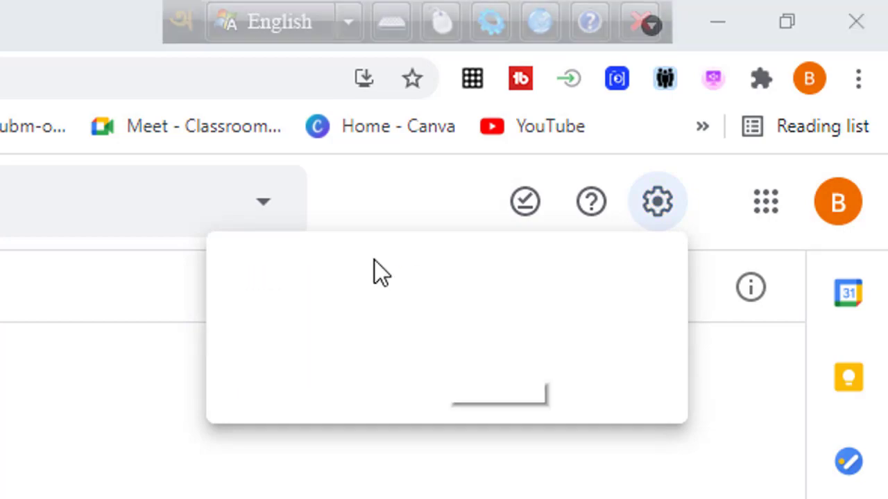
Circle Get Backup and Sync for Windows in a capture of the settings menu.
key(Print)
drag(193, 238, 549, 426)
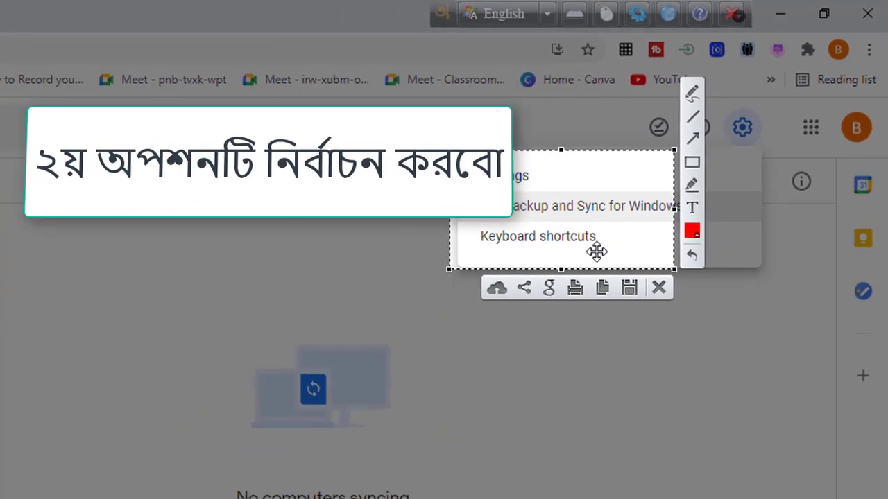
click(691, 94)
mouse_move(516, 184)
mouse_down()
mouse_move(524, 216)
mouse_move(533, 197)
mouse_up()
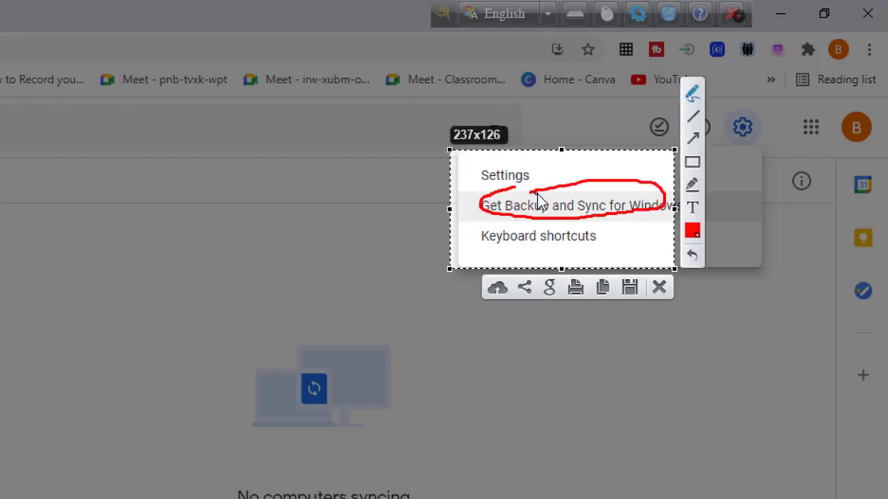
key(Escape)
click(742, 132)
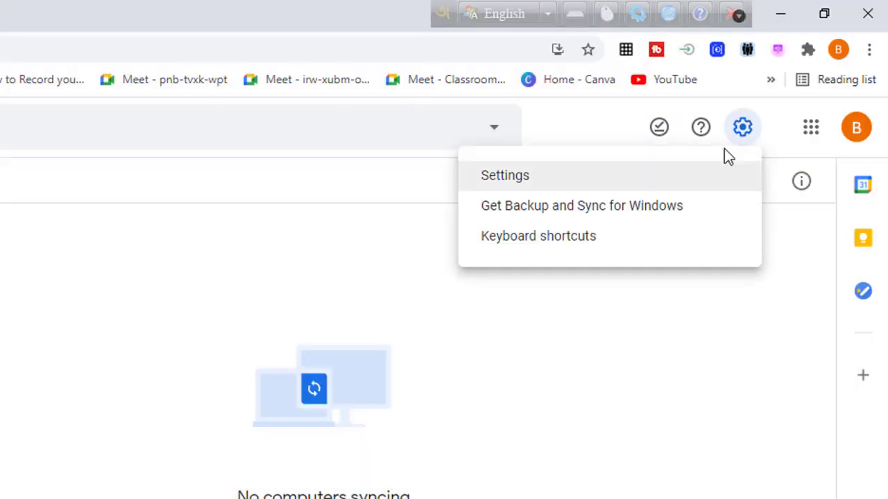
Open the Backup and Sync for Windows download page and scroll to the download cards.
click(697, 203)
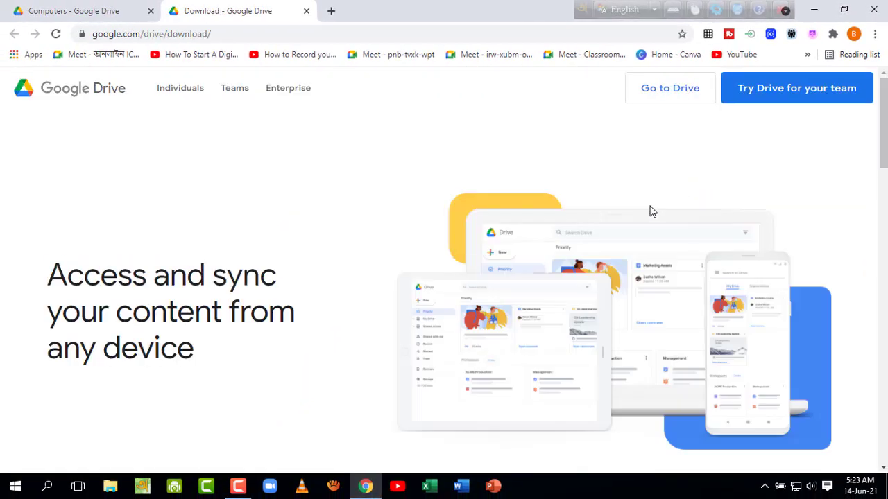
scroll(445, 261, down, 5)
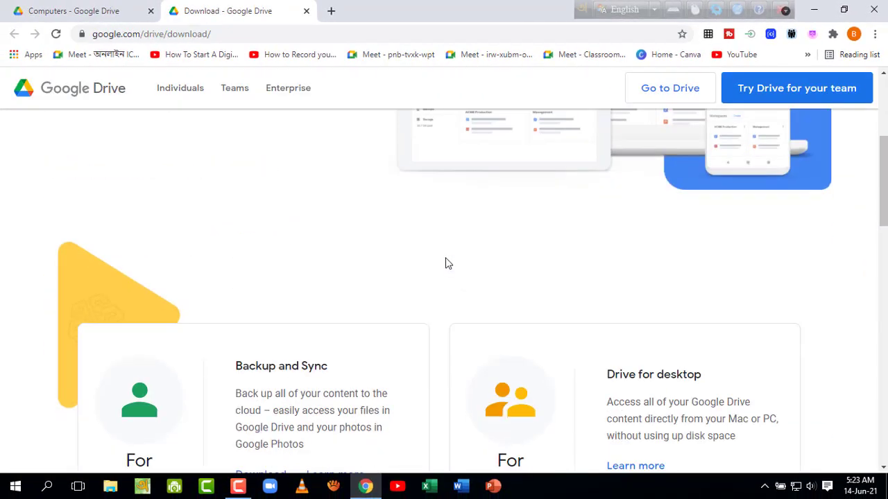
scroll(427, 259, down, 1)
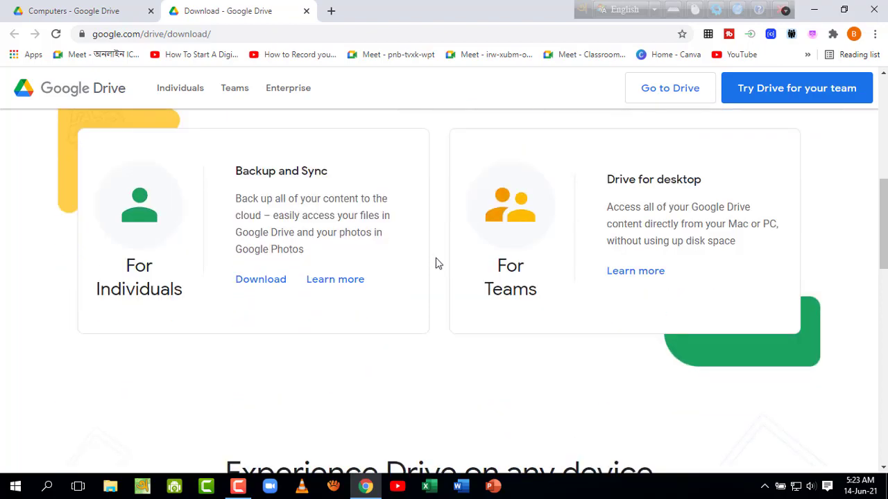
Annotate the download cards: tick Backup and Sync; circle Drive for desktop, For Teams and For Individuals.
key(Print)
drag(73, 126, 803, 352)
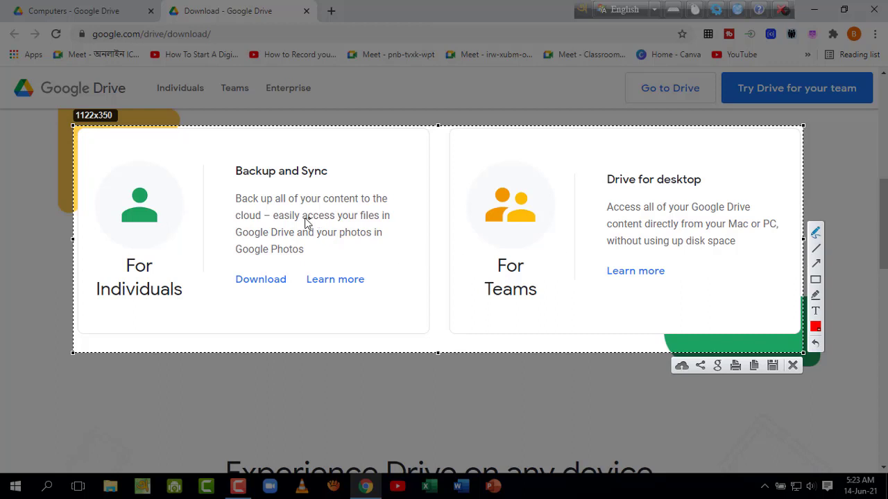
drag(267, 158, 301, 151)
drag(589, 179, 594, 189)
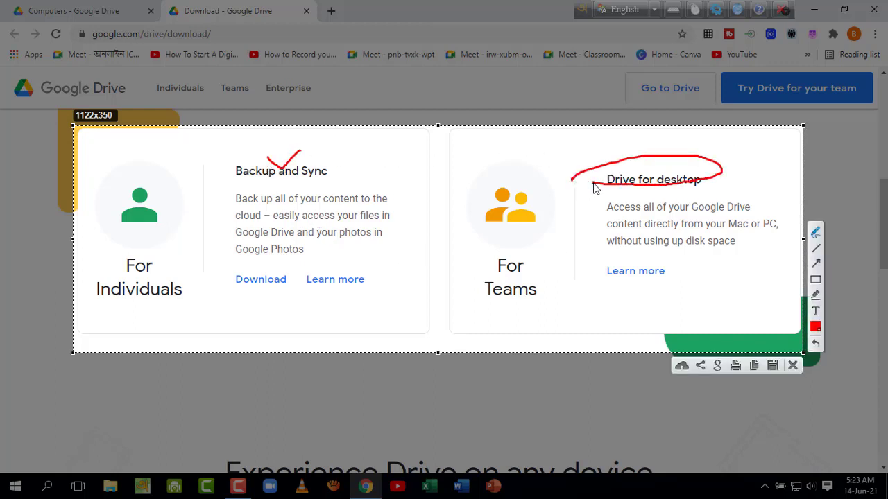
drag(500, 242, 525, 298)
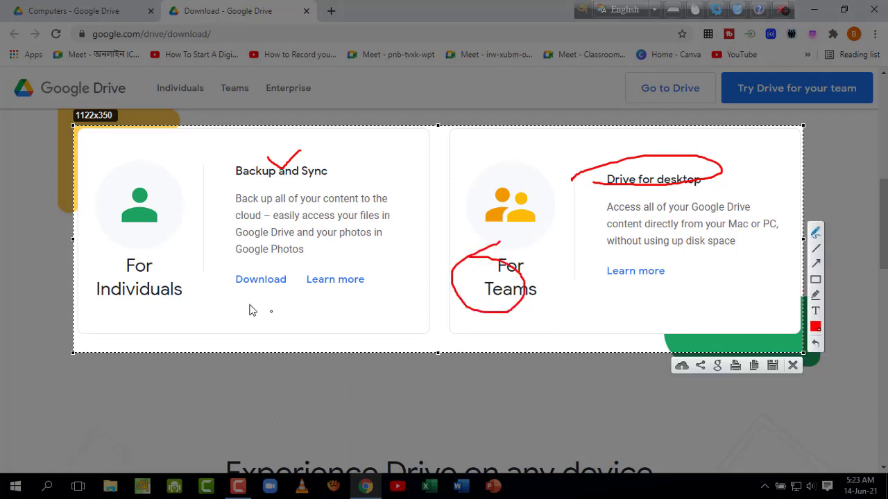
mouse_move(116, 244)
mouse_down()
mouse_move(103, 256)
mouse_move(164, 313)
mouse_move(158, 260)
mouse_up()
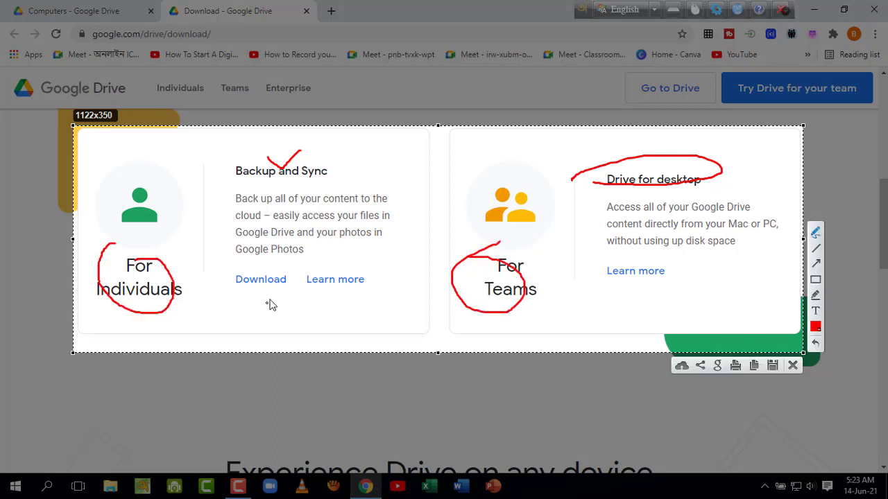
drag(287, 272, 310, 248)
key(Escape)
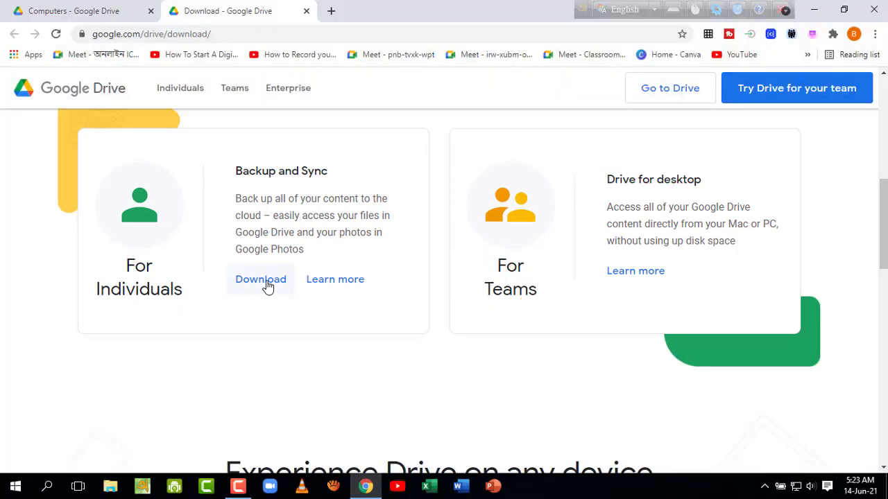
Download Backup and Sync for individuals, accept the terms, and show installbackupandsync.exe in its folder.
click(267, 287)
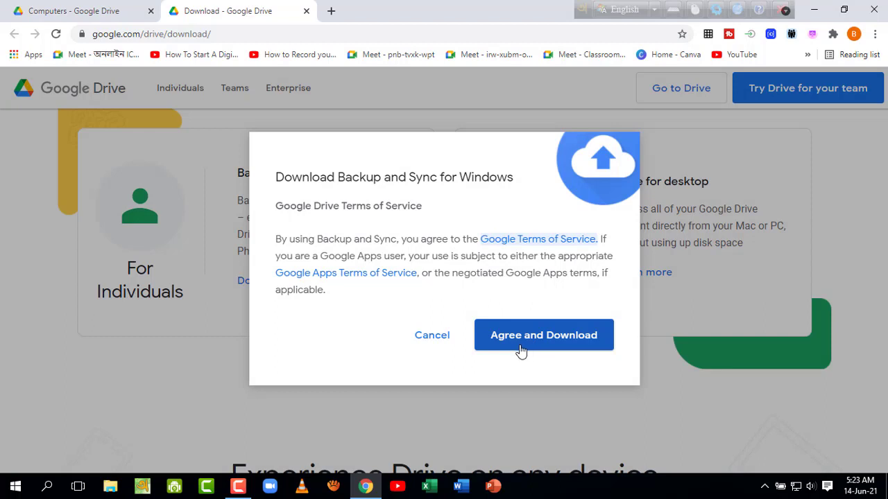
click(577, 343)
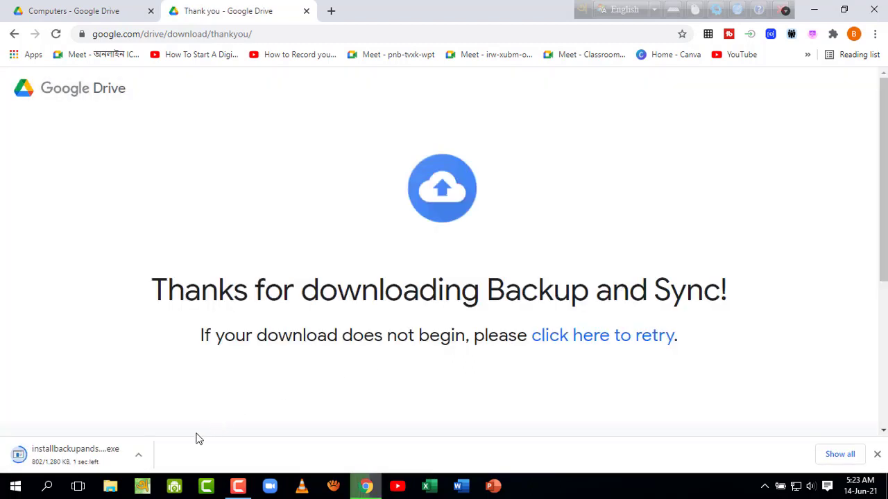
click(139, 455)
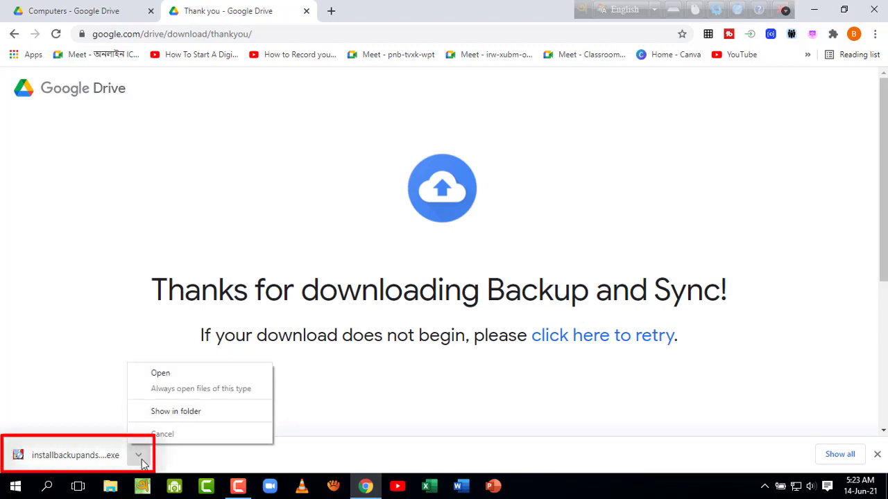
click(139, 456)
click(138, 456)
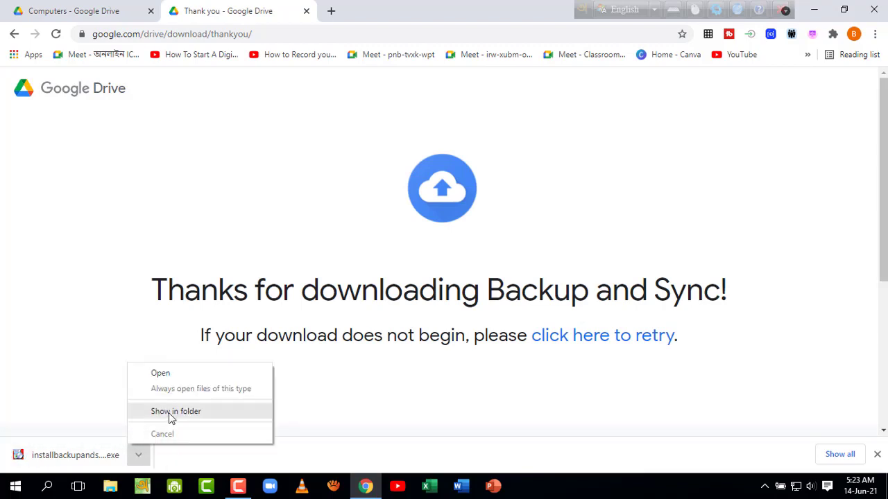
click(169, 414)
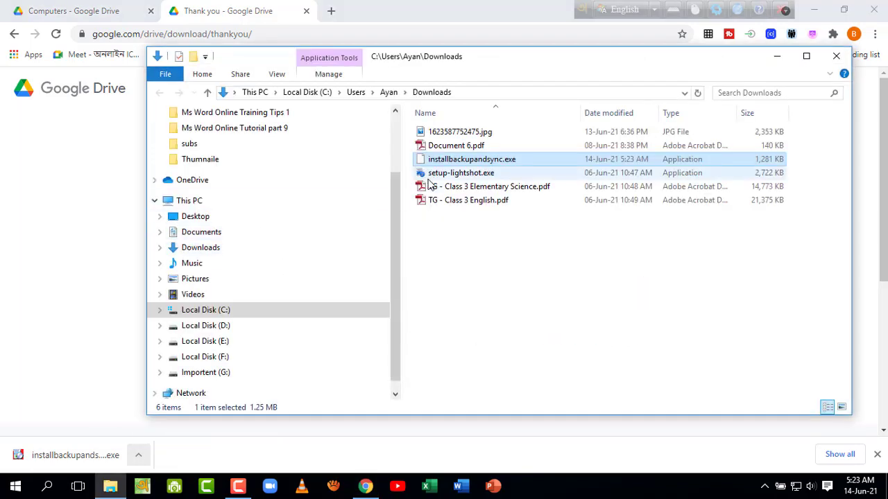
Run installbackupandsync.exe, let it install, and close the Installation complete message.
double_click(503, 160)
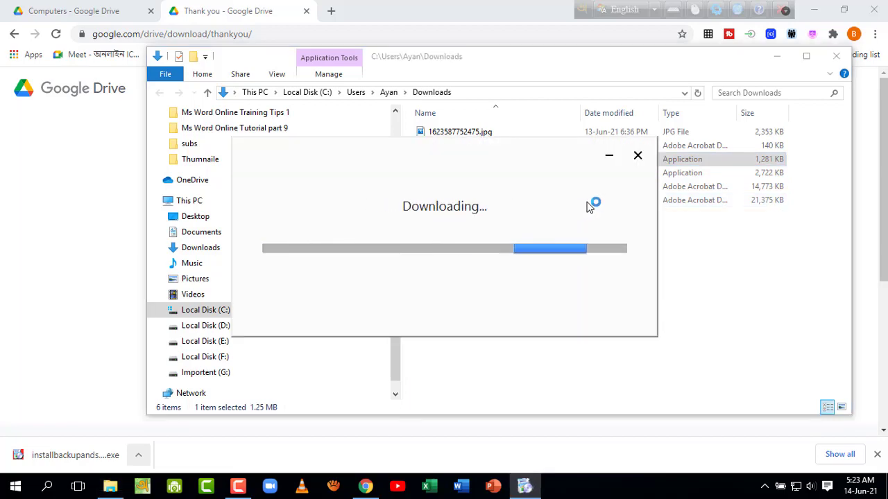
click(778, 57)
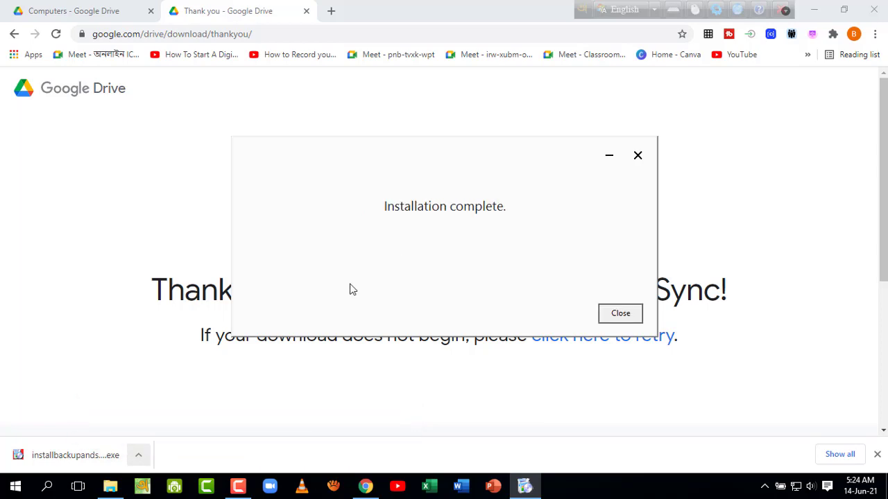
click(620, 314)
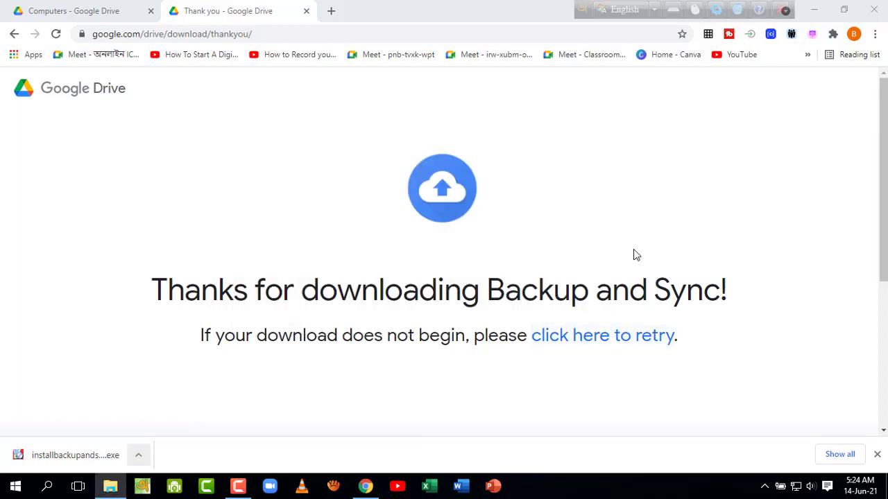
scroll(635, 277, down, 3)
scroll(635, 292, up, 3)
scroll(615, 282, down, 3)
scroll(593, 312, up, 5)
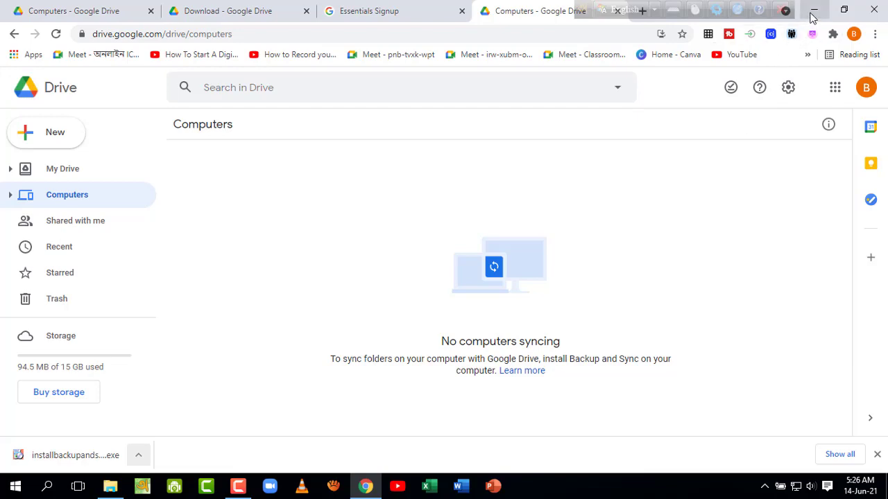
Minimise Chrome, reposition the Backup and Sync window, and choose Get Started.
click(813, 12)
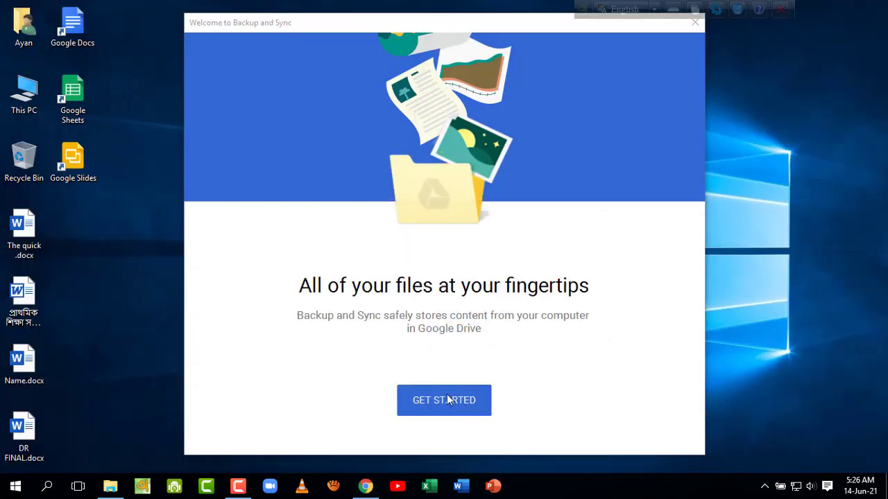
drag(481, 31, 442, 24)
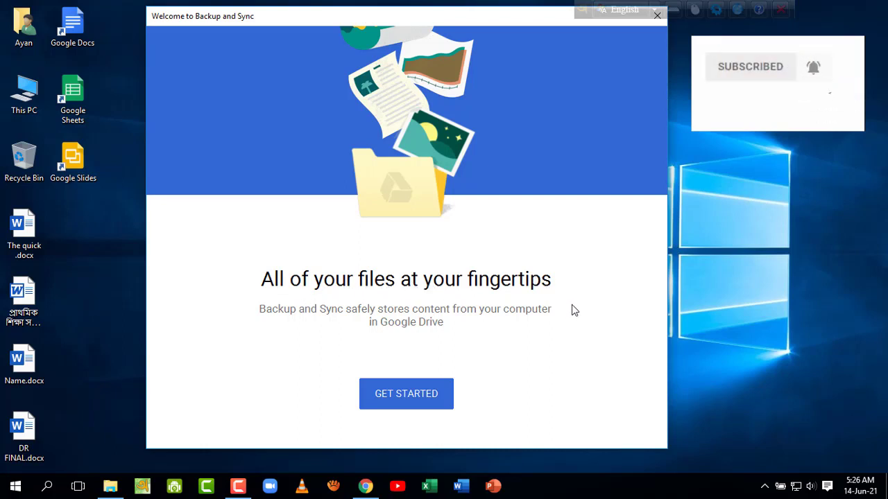
click(406, 393)
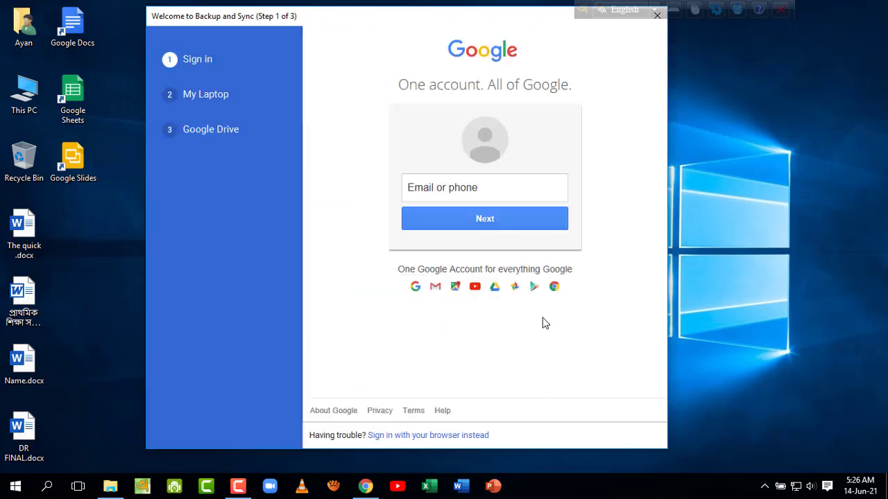
Sign in with the Google account's e-mail address and password.
click(499, 188)
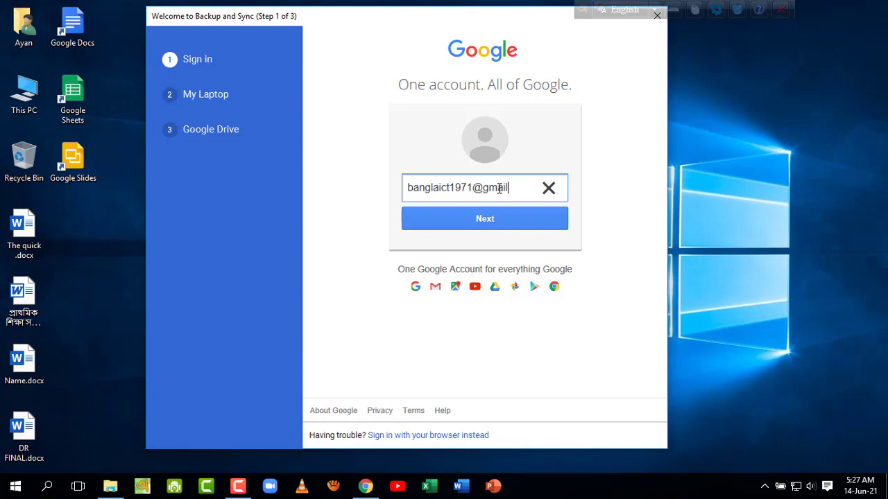
click(547, 222)
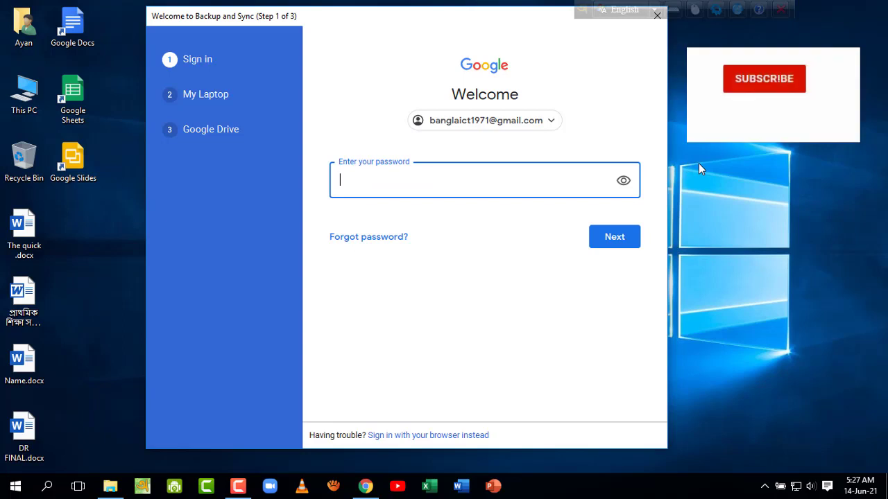
text(*****)
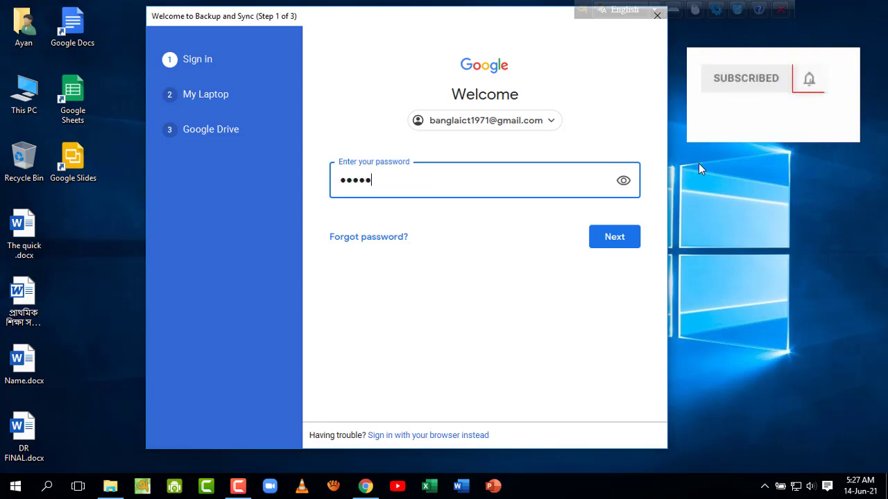
text(*)
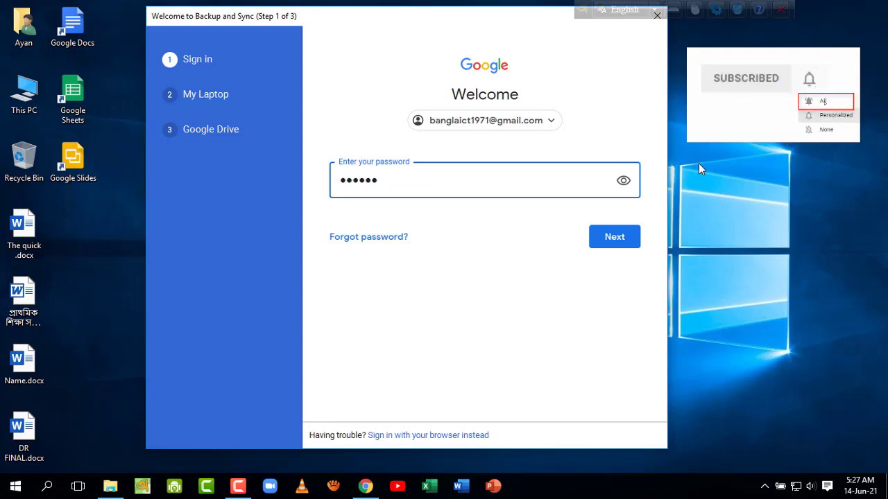
key(BackSpace)
key(BackSpace)
key(BackSpace)
key(BackSpace)
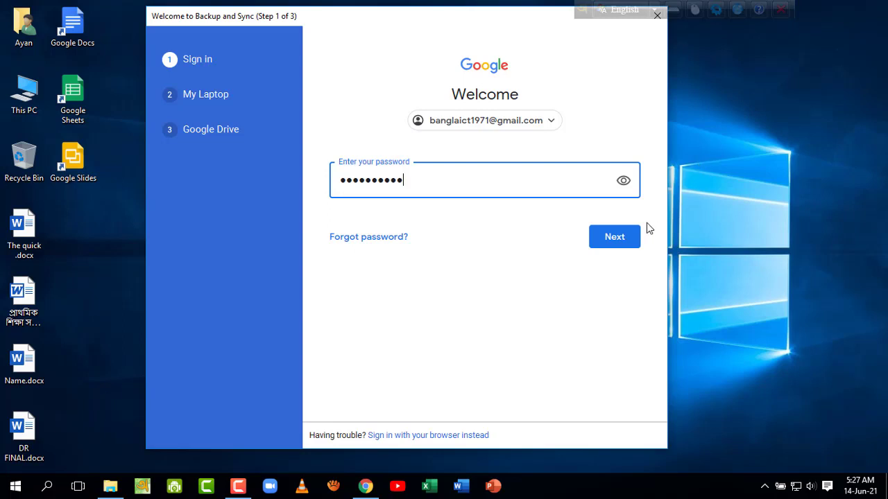
click(633, 239)
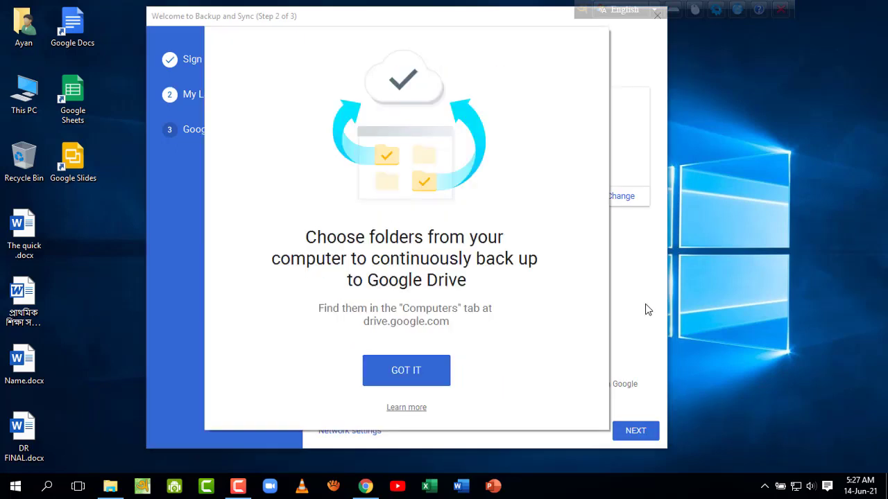
Dismiss the backup explanation and untick Desktop, Documents and Pictures.
click(439, 384)
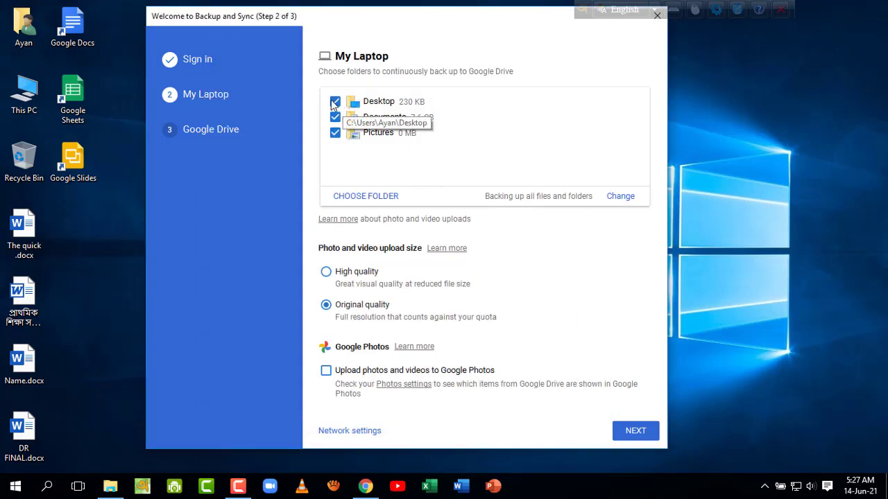
click(333, 103)
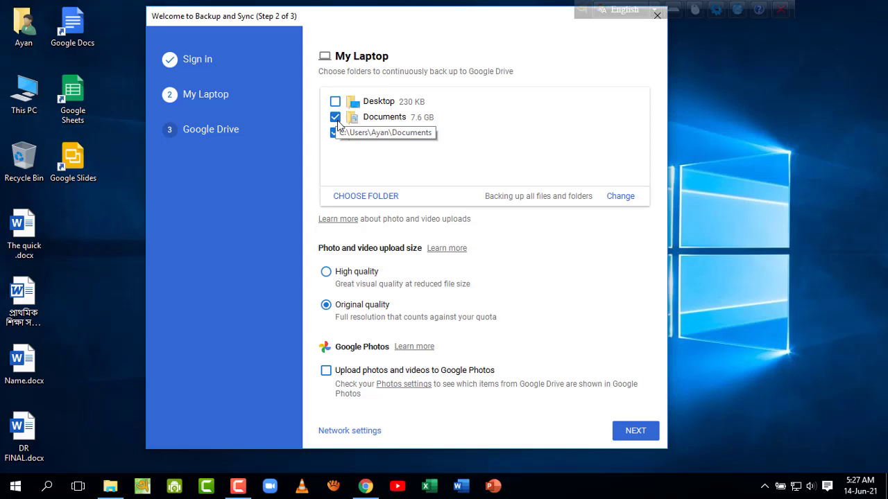
click(336, 118)
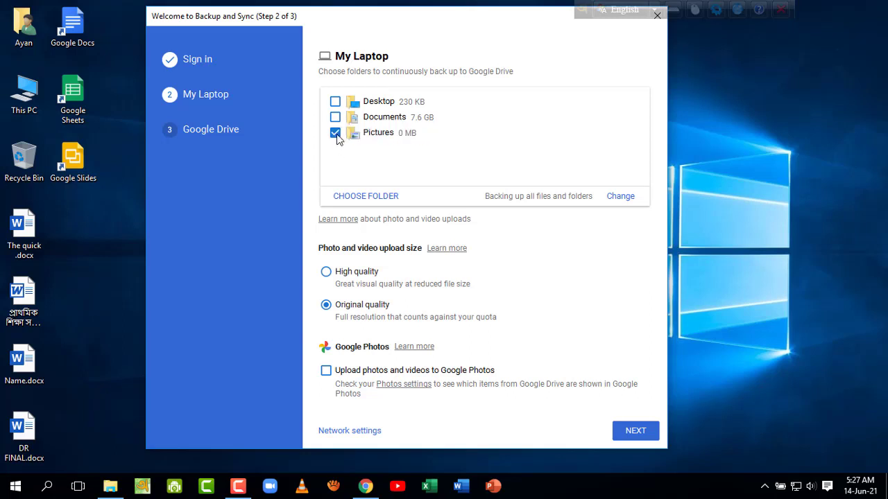
click(336, 133)
Capture the Choose Folder area and open the Choose a directory dialog.
key(Print)
drag(324, 175, 437, 210)
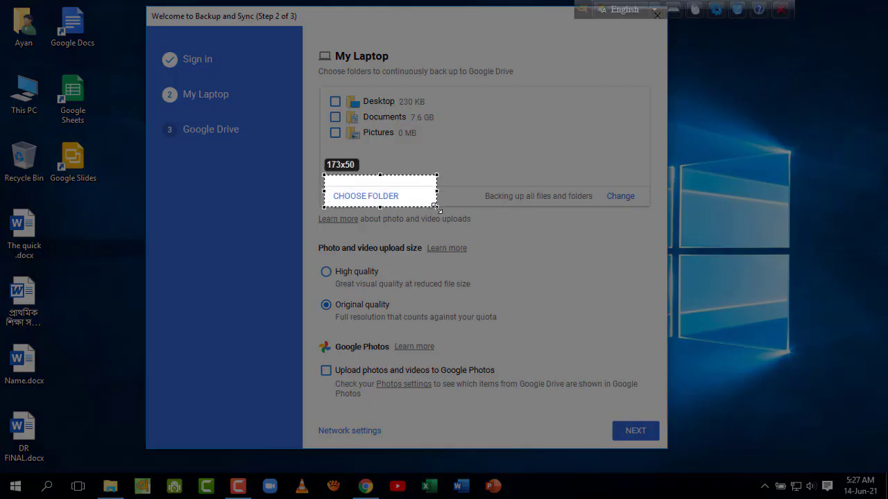
key(Escape)
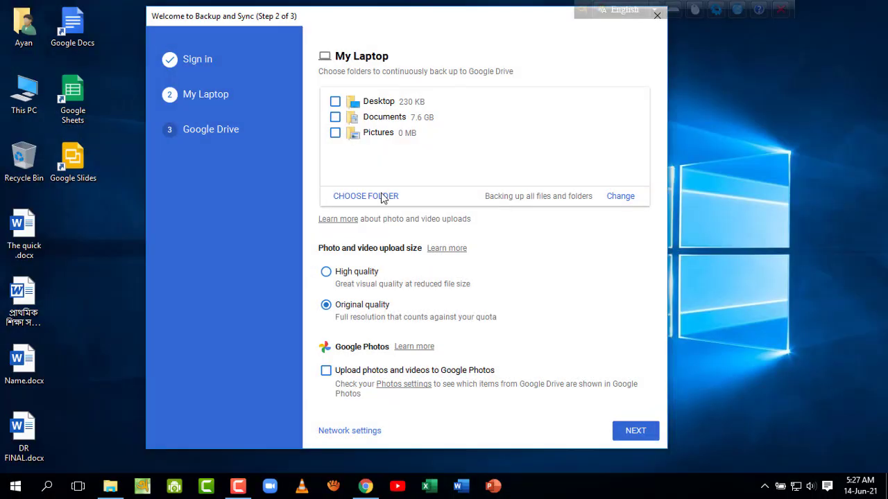
click(382, 197)
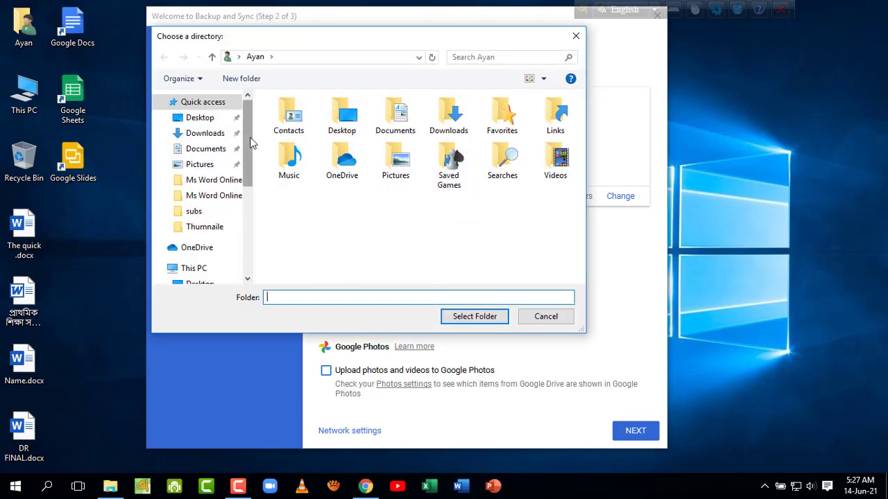
Select folder 123 on Local Disk (F:) as the folder to back up.
drag(251, 109, 258, 214)
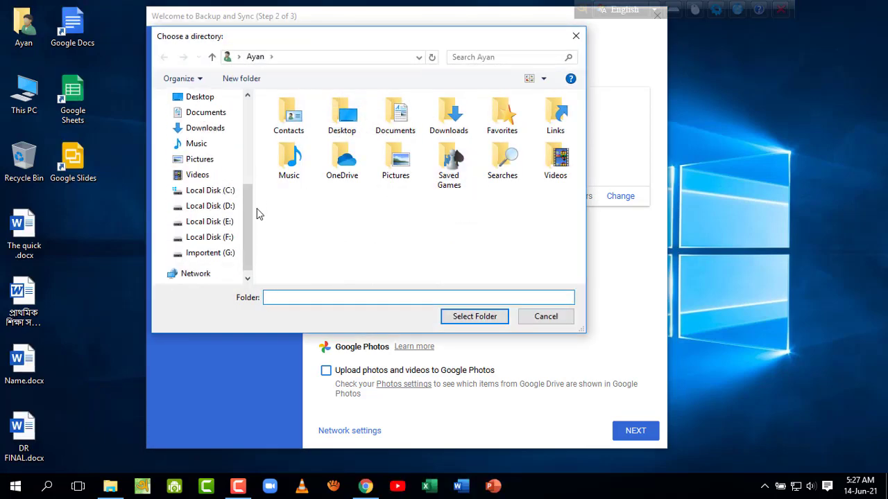
click(233, 237)
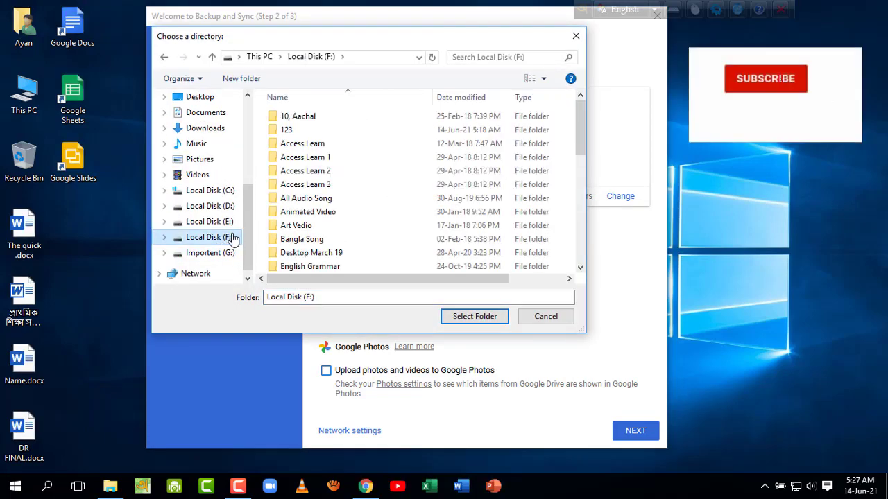
click(297, 130)
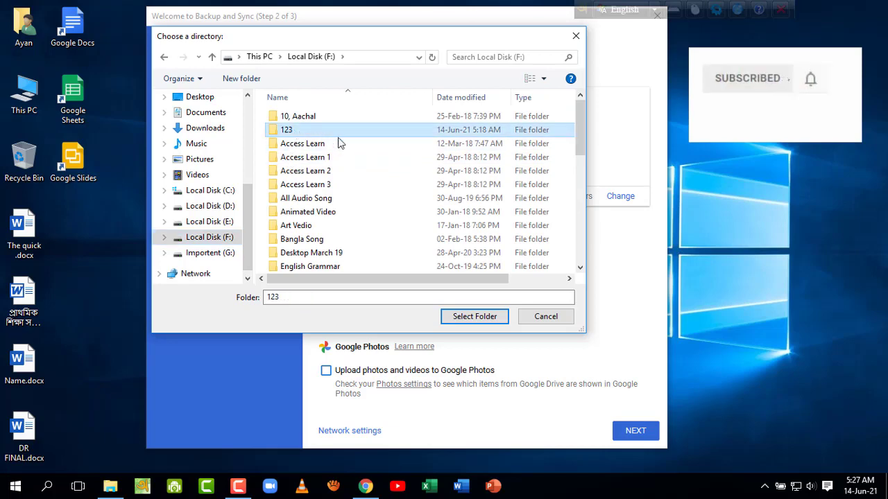
click(474, 317)
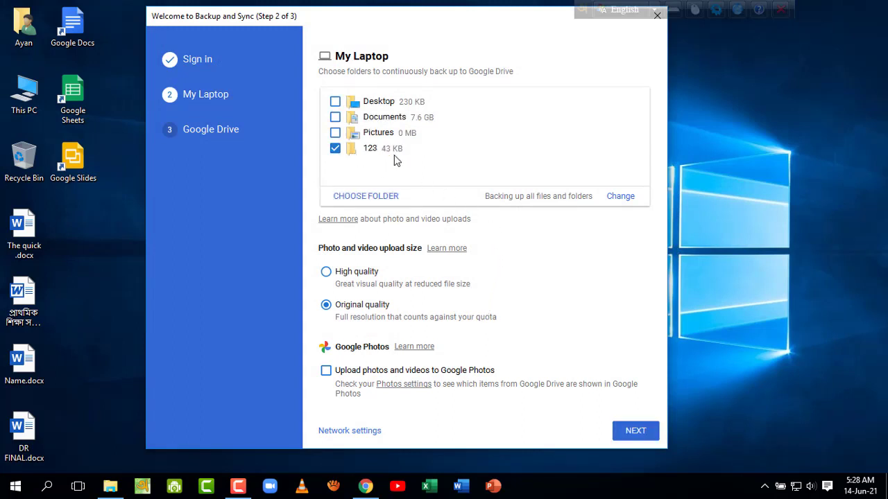
Capture the 123 (43 KB) entry and continue to the Google Drive sync step.
key(Print)
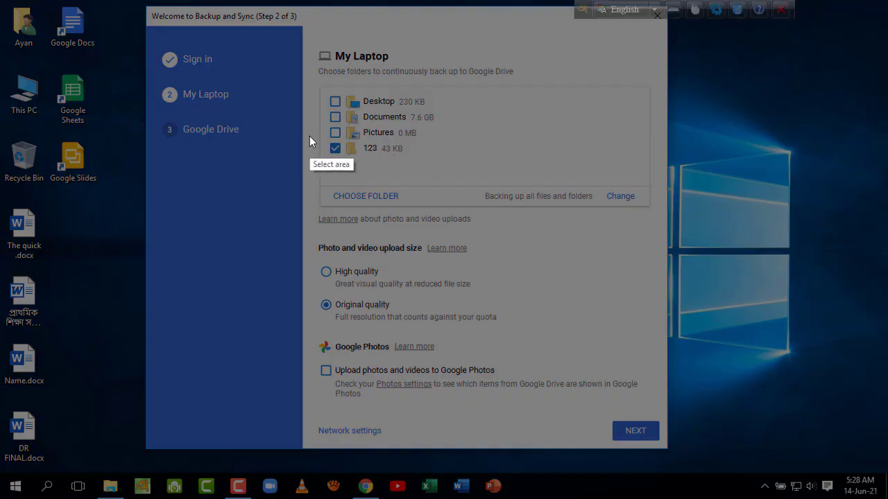
drag(310, 135, 420, 161)
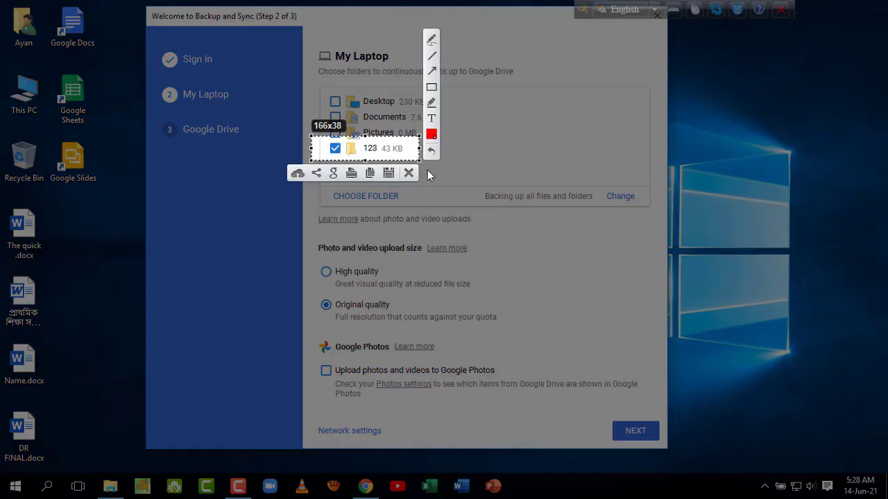
key(ctrl+c)
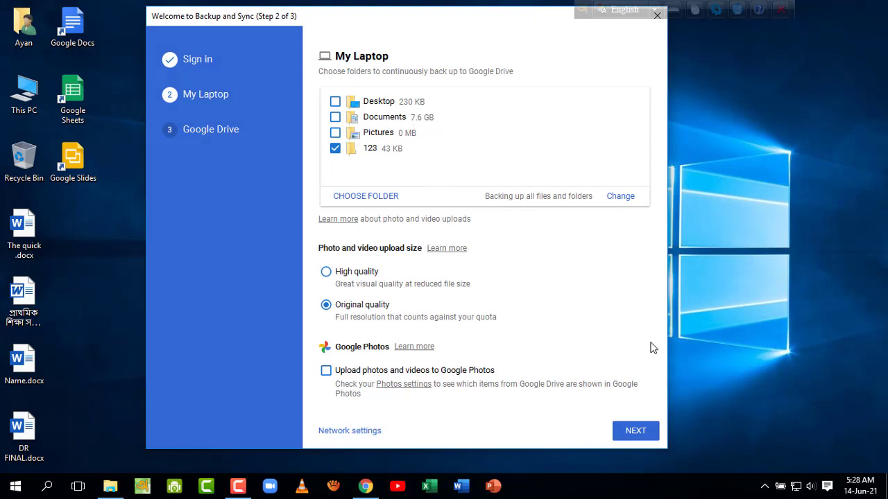
click(636, 431)
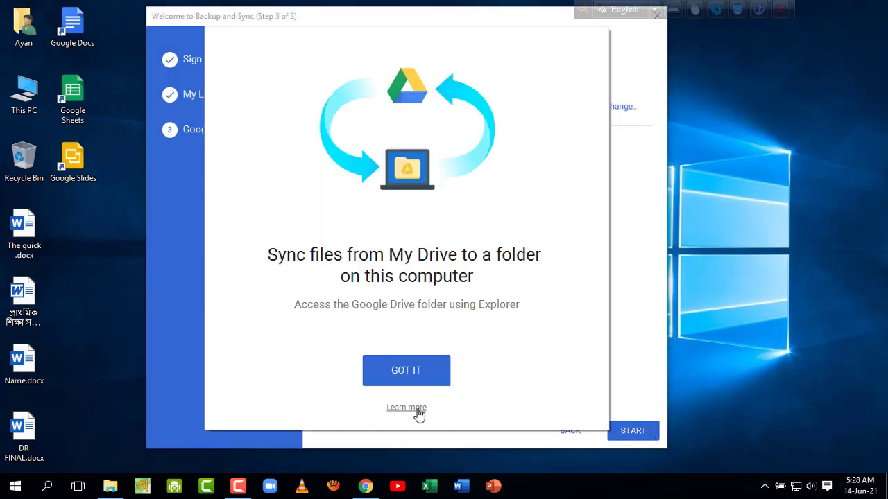
Sync only chosen My Drive folders, start Backup and Sync, and show Drive's Computers page.
click(412, 373)
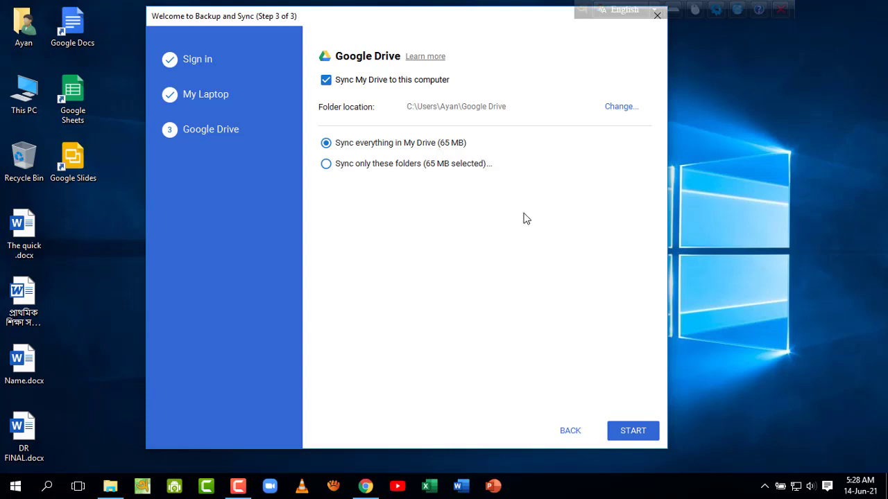
click(399, 167)
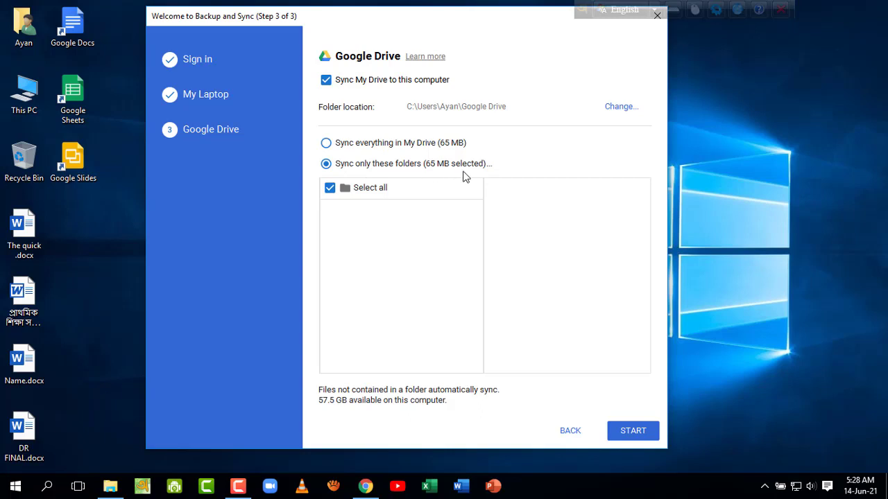
click(643, 433)
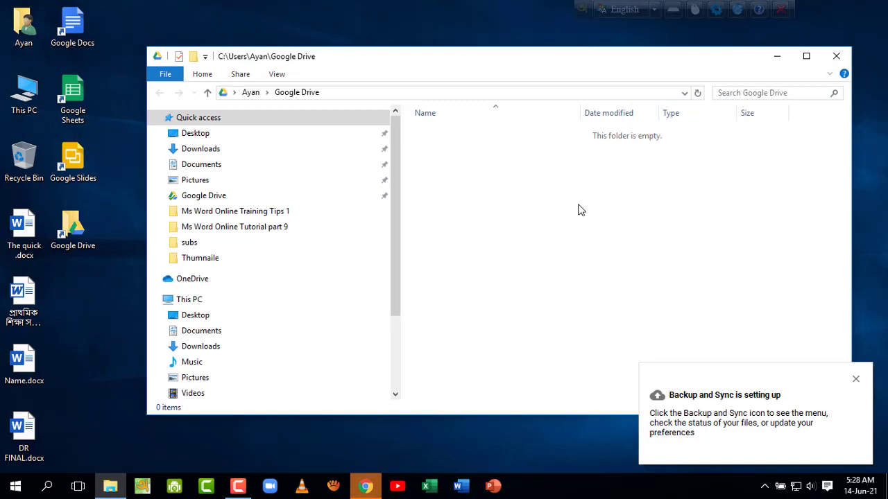
click(366, 487)
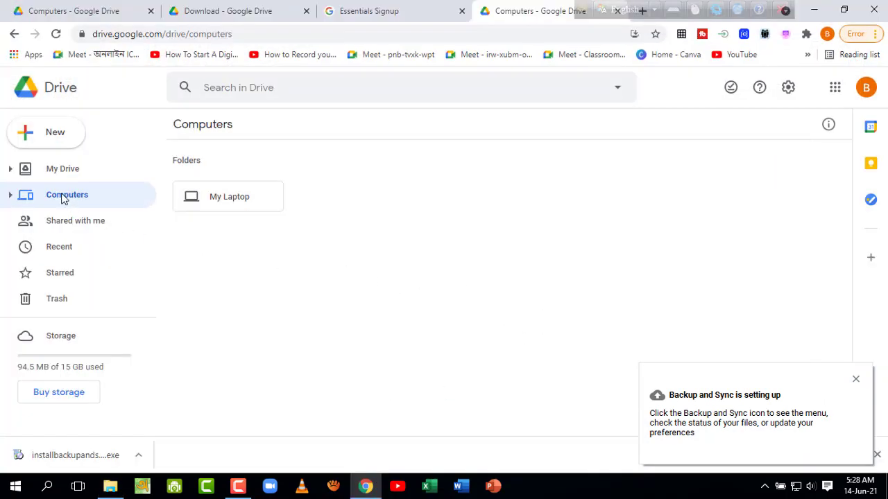
Browse to My Laptop > 123 in Drive, reopen it via Open Google Drive, then minimise Chrome.
double_click(238, 199)
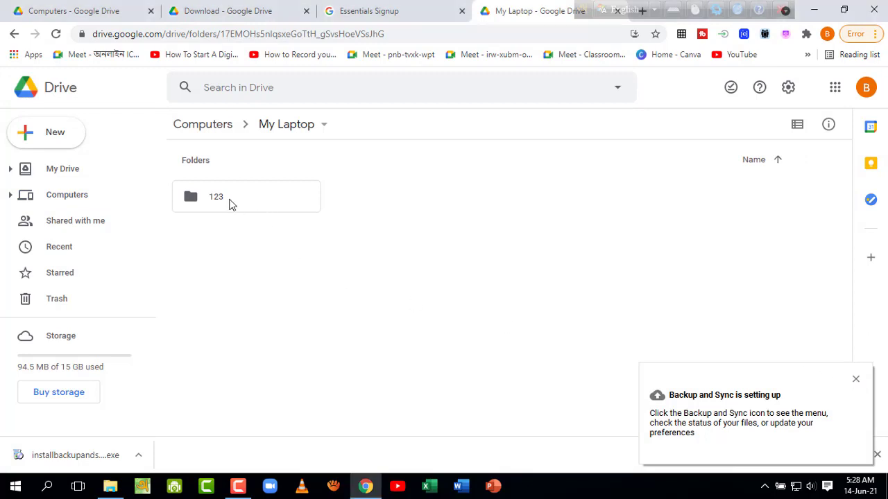
double_click(231, 203)
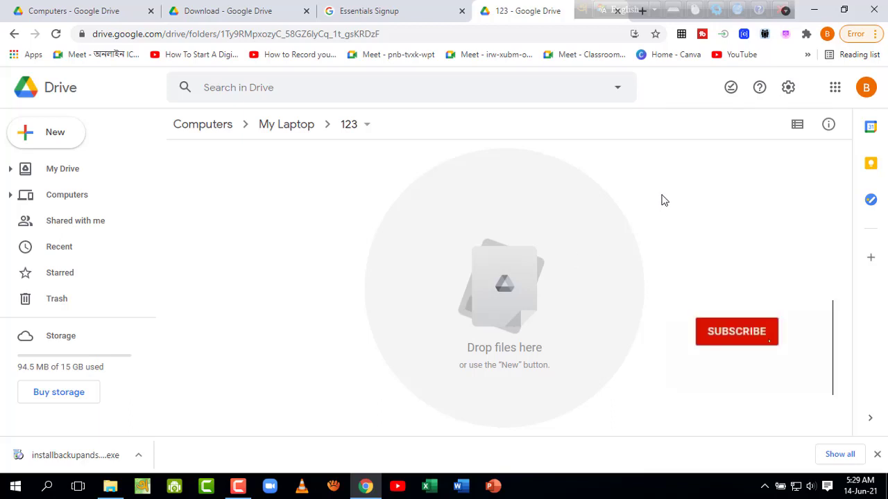
right_click(687, 198)
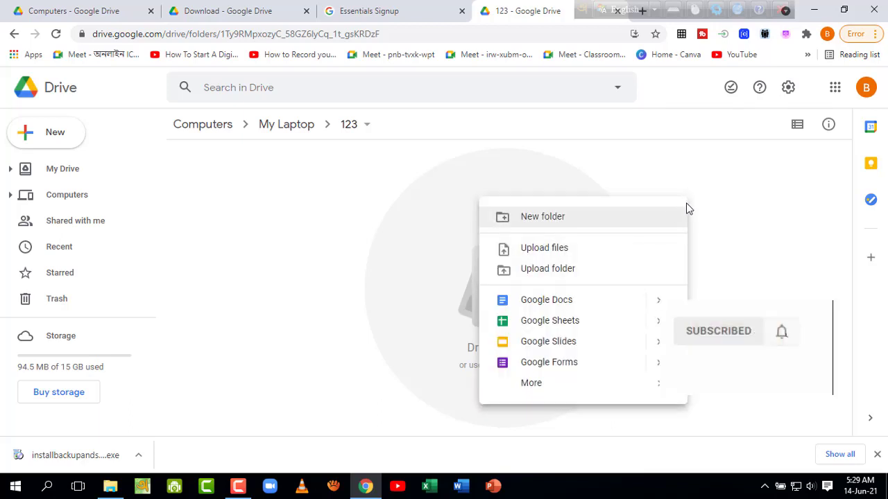
click(738, 197)
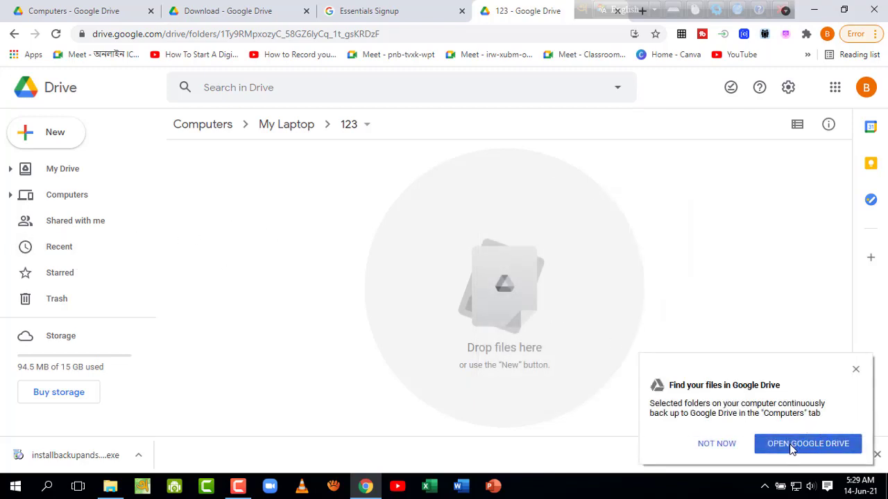
click(791, 447)
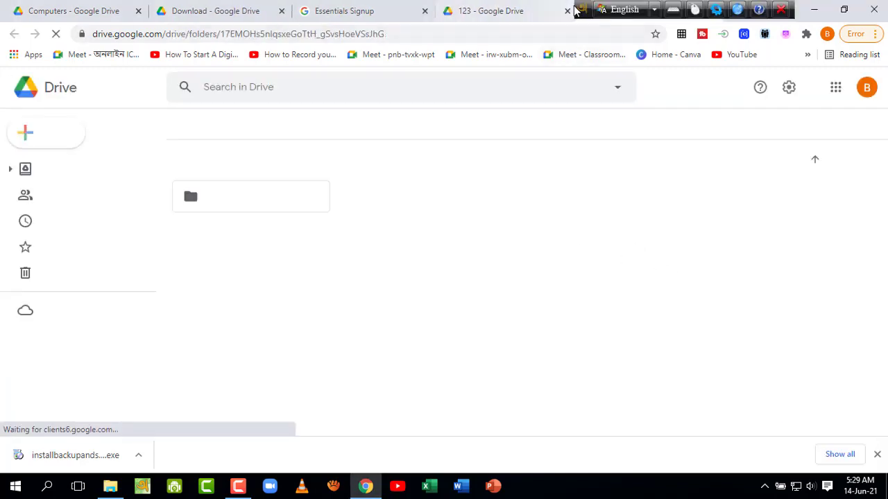
double_click(255, 200)
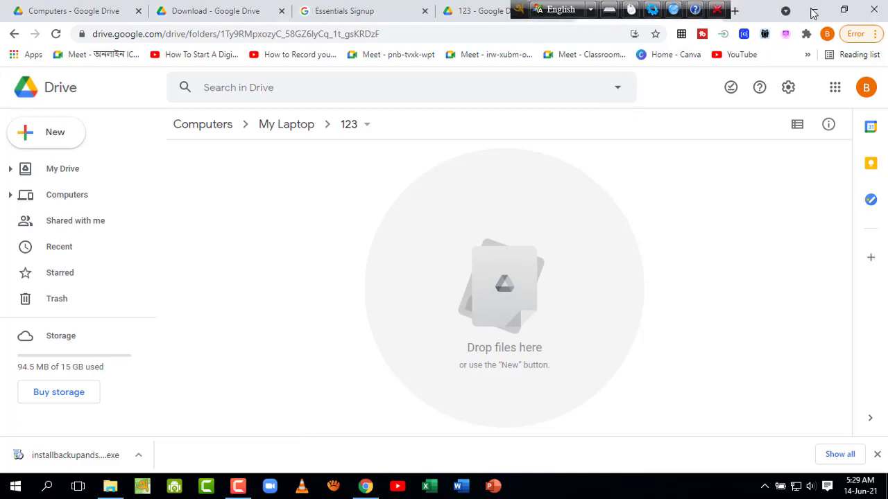
click(814, 10)
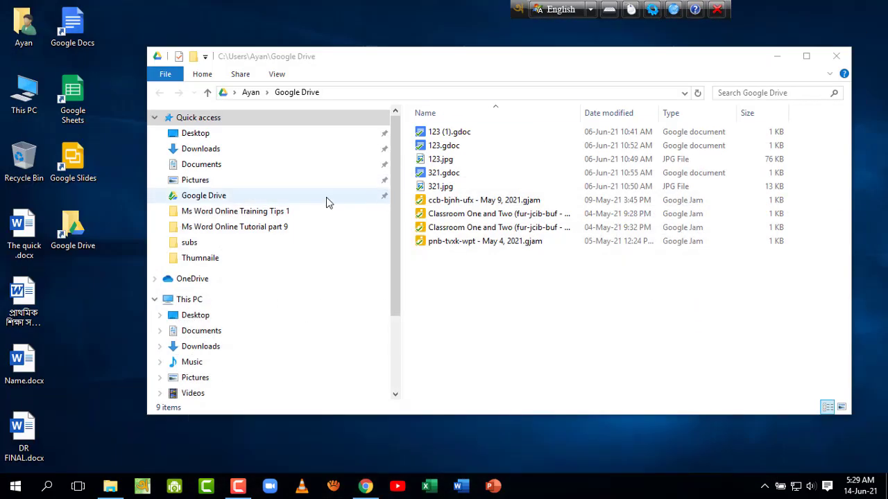
Copy DR FINAL.docx from the Desktop folder in File Explorer.
double_click(28, 97)
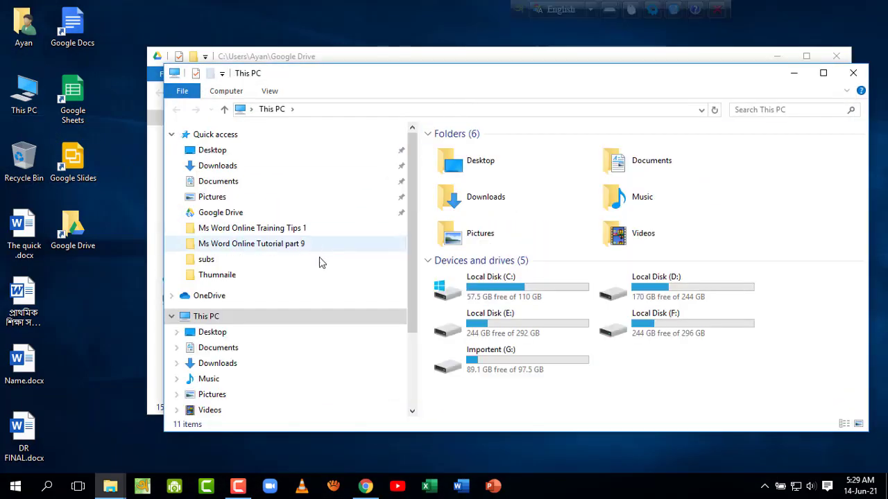
click(257, 335)
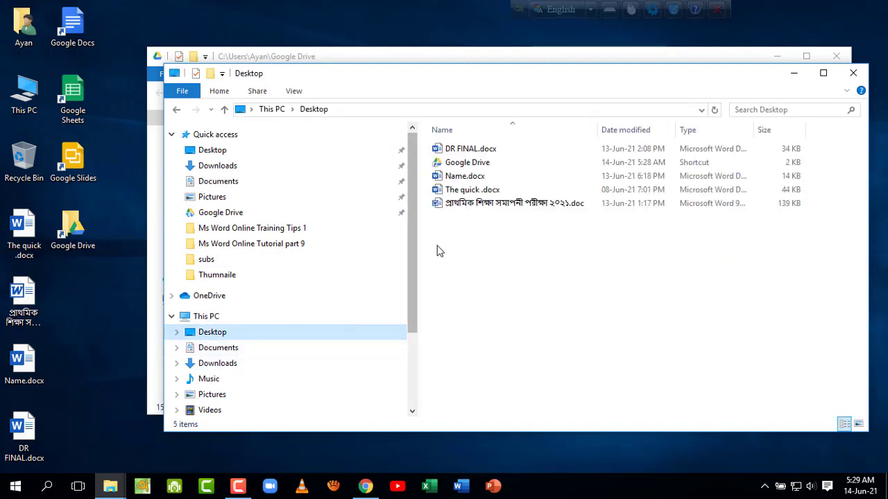
click(471, 151)
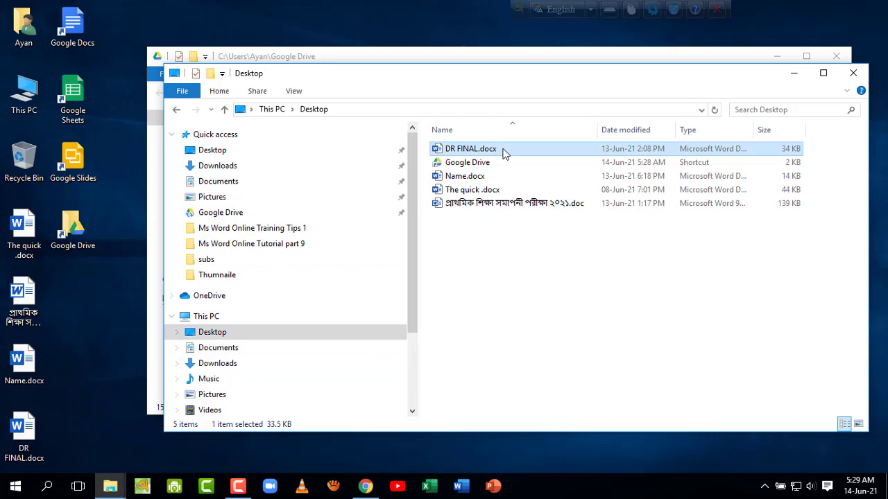
right_click(503, 150)
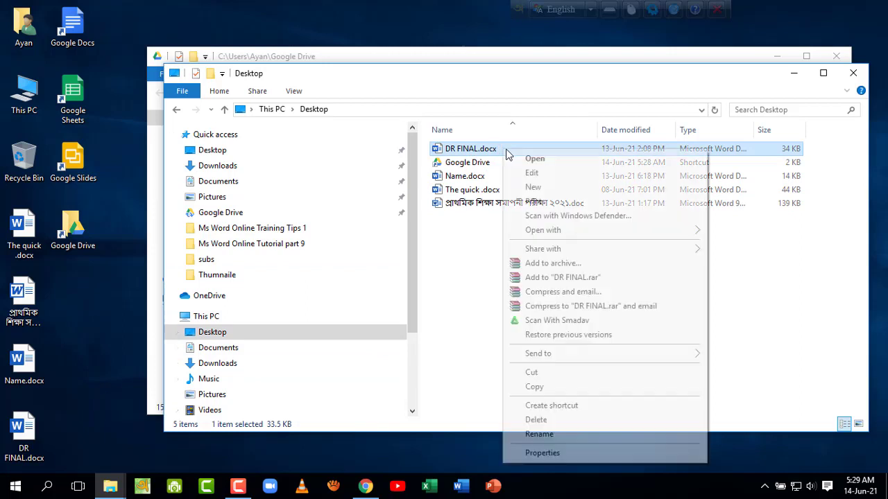
click(560, 386)
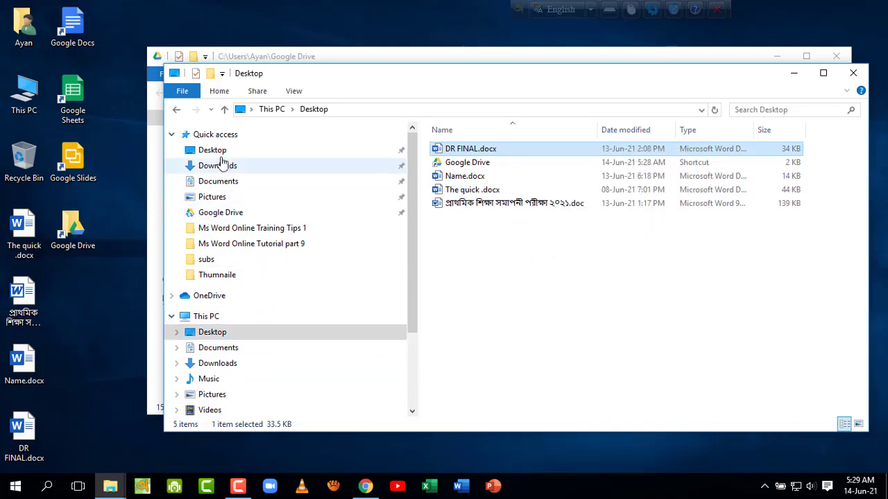
Paste DR FINAL.docx into F:\123 and close both File Explorer windows.
scroll(236, 278, down, 1)
scroll(246, 333, down, 1)
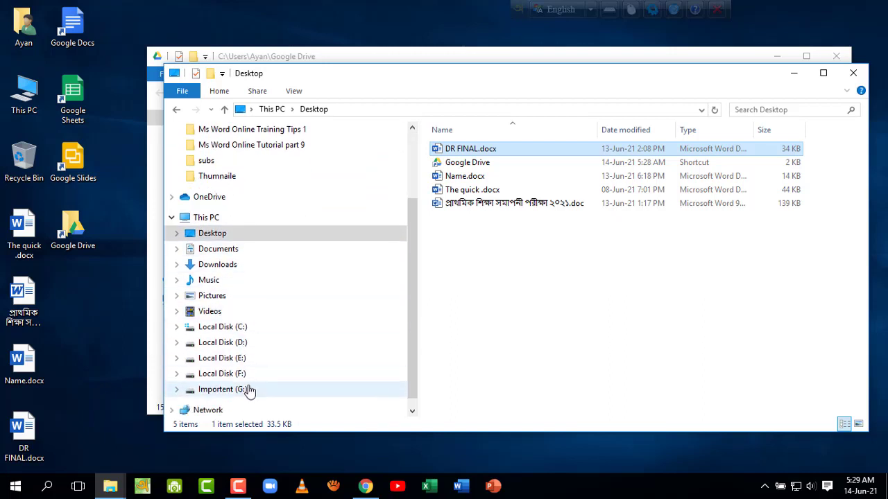
click(244, 375)
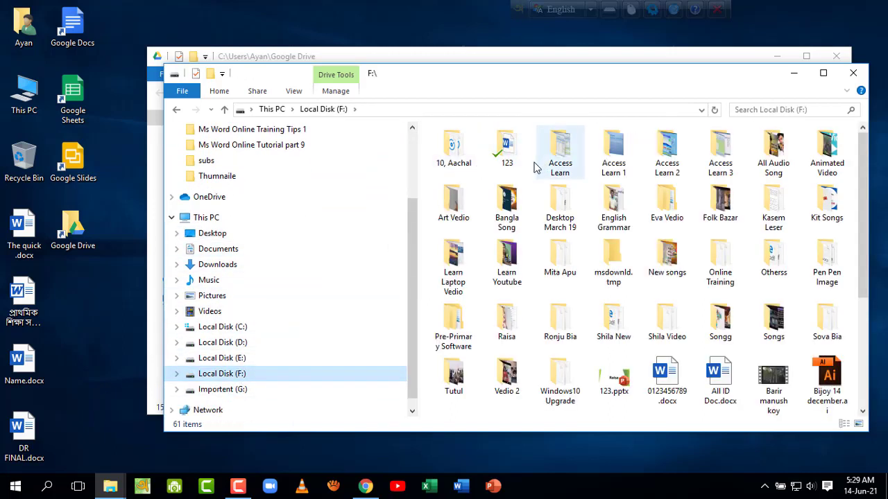
double_click(513, 151)
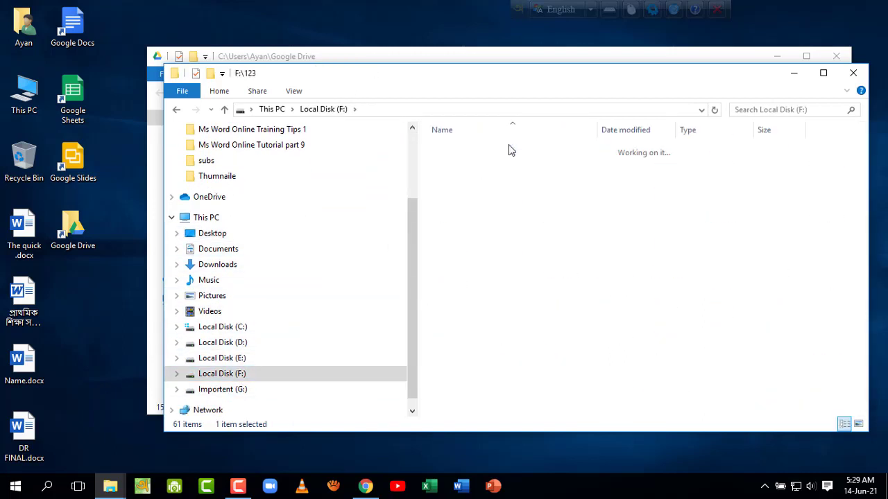
right_click(529, 196)
click(572, 284)
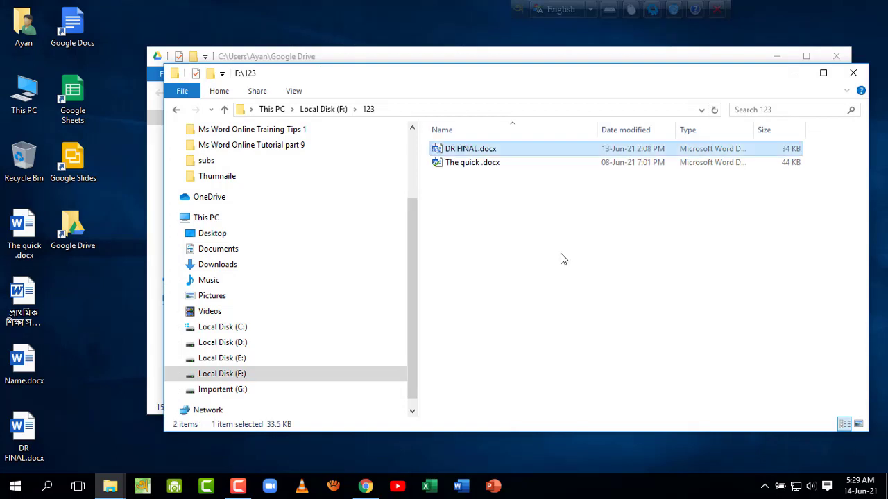
click(561, 254)
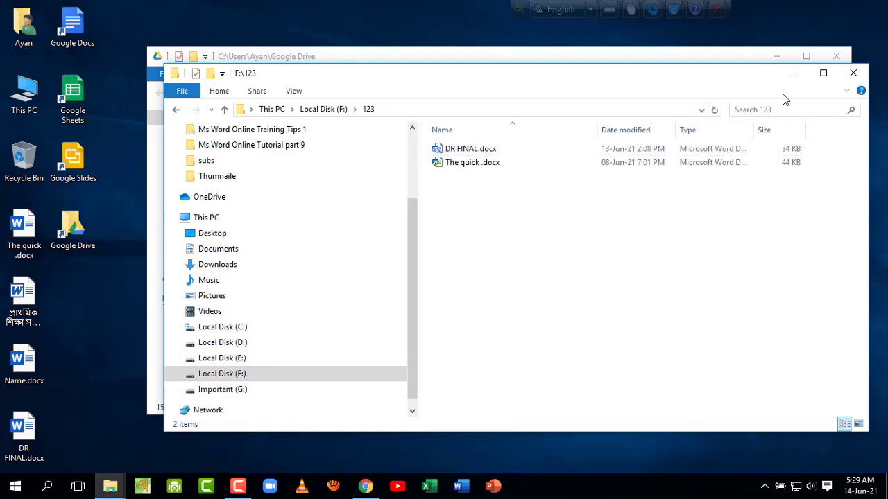
click(852, 73)
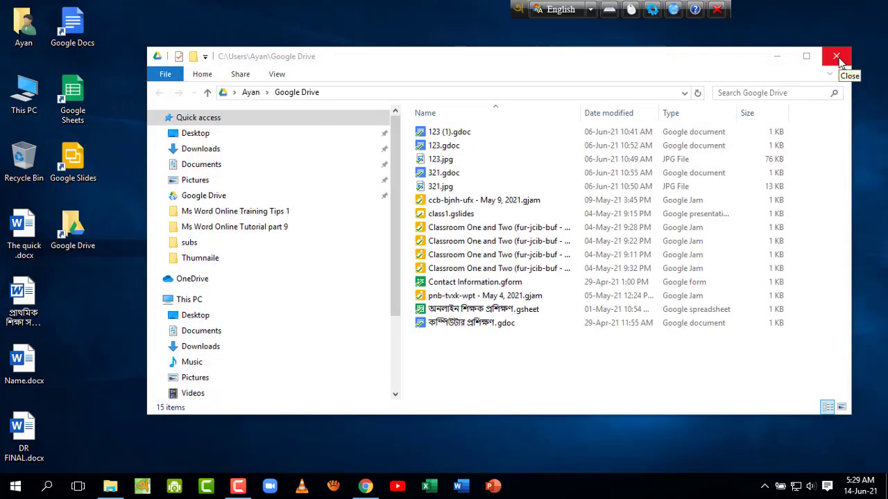
click(836, 57)
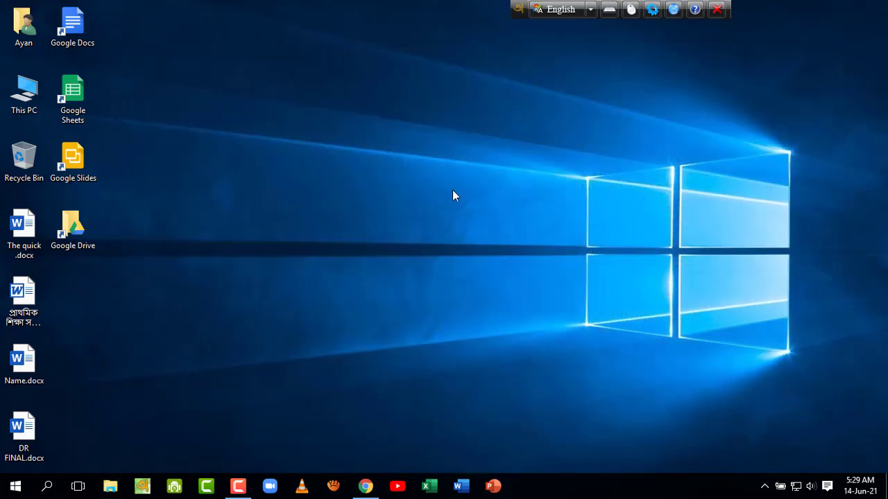
Refresh the desktop and bring the Chrome window showing Google Drive back to the front.
right_click(452, 190)
click(477, 229)
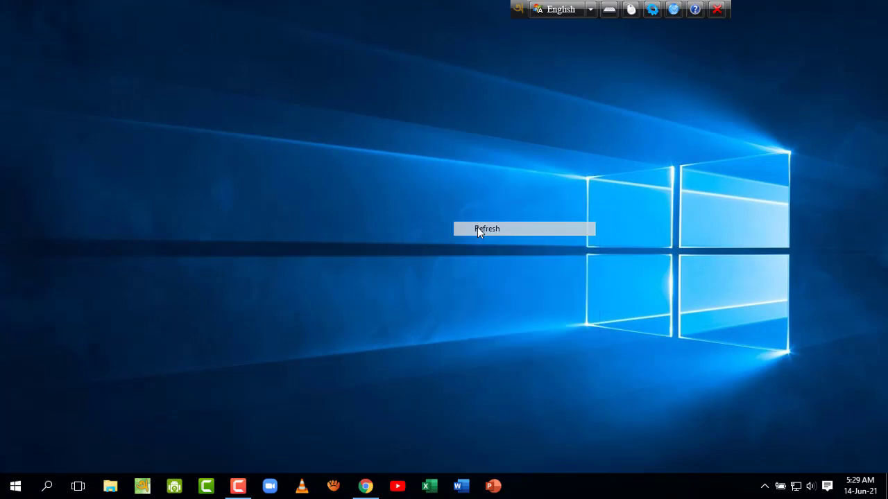
click(375, 488)
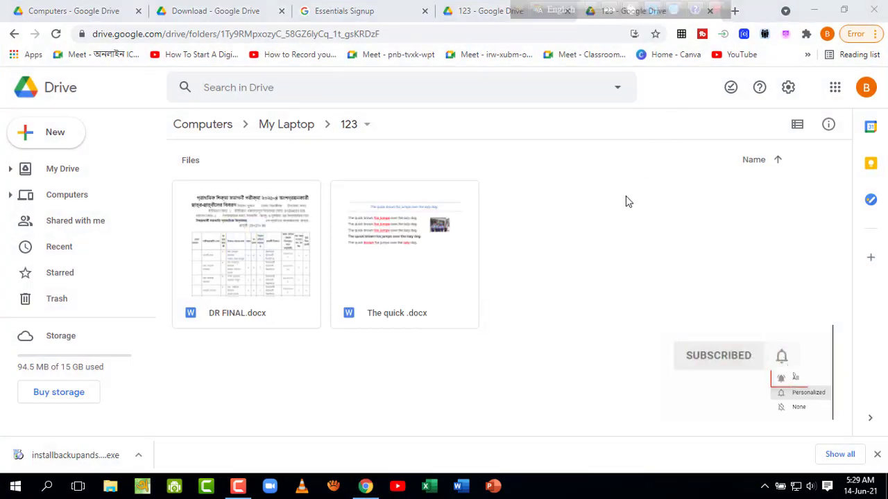
Go to Computers > My Laptop > 123 and confirm DR FINAL.docx sits beside The quick .docx.
click(225, 291)
click(79, 201)
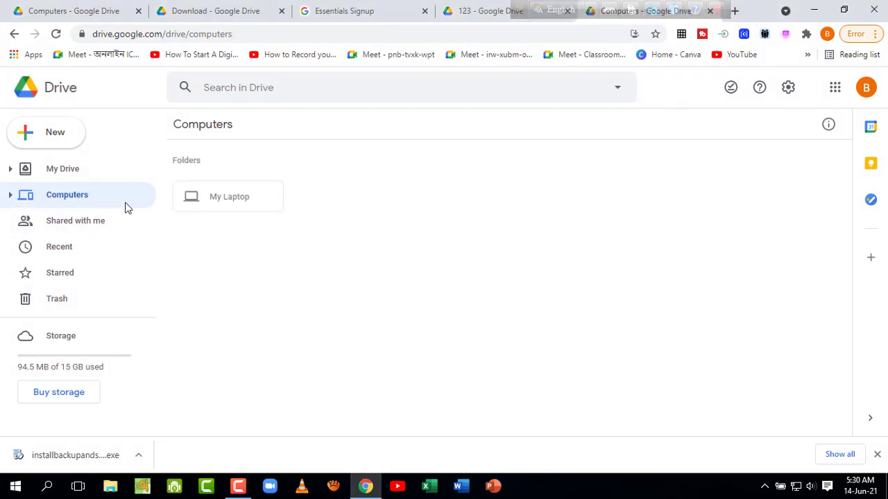
click(249, 207)
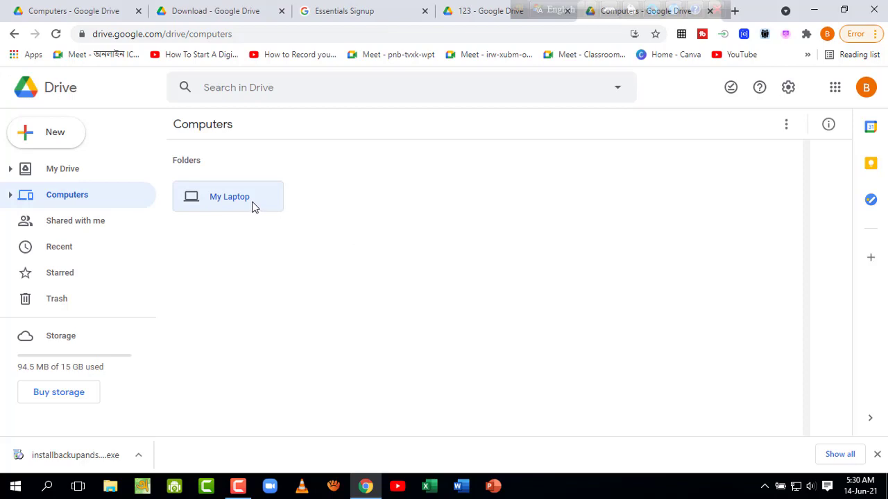
double_click(253, 208)
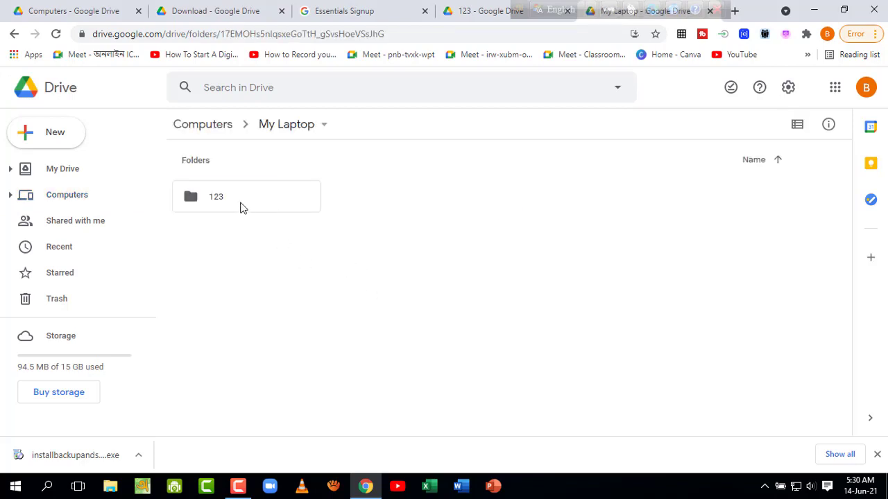
double_click(244, 206)
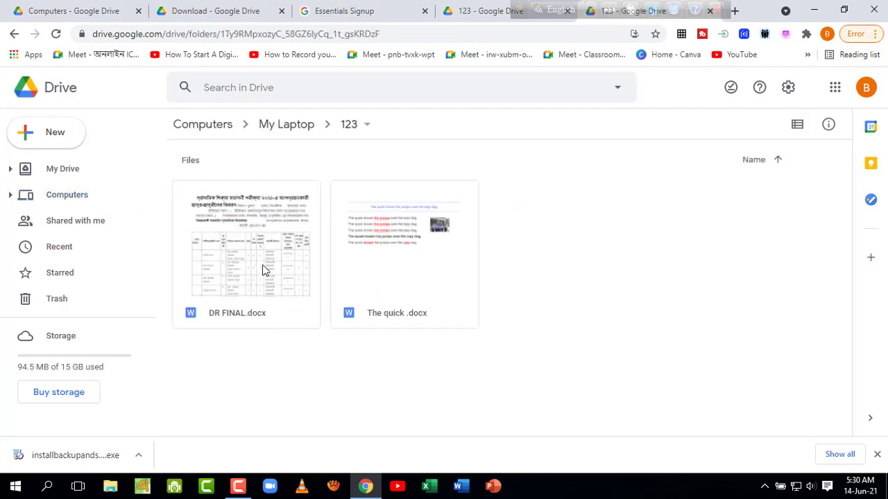
click(412, 260)
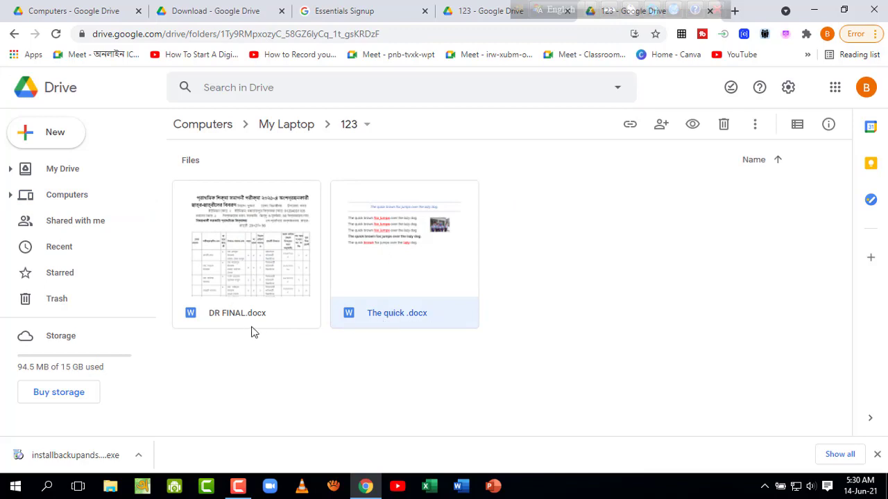
click(325, 331)
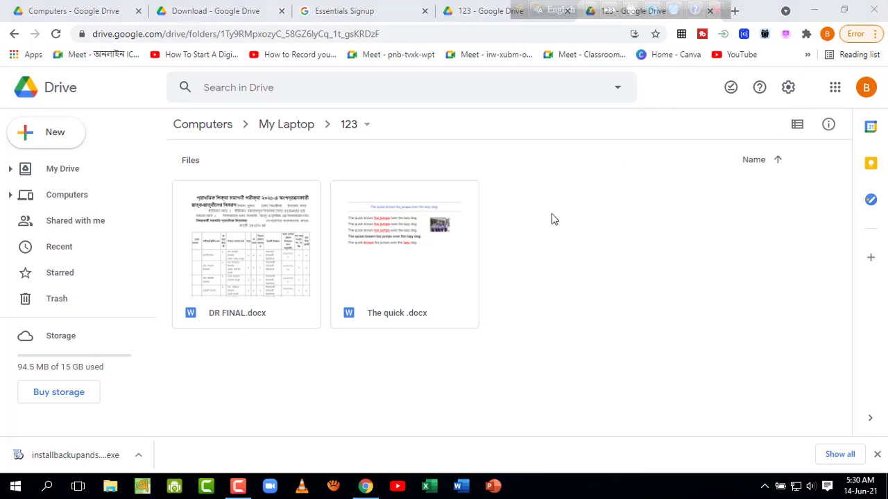
Close the browser and browse to Local Disk (E:) > All ID > ID card > inner ID card folder.
click(874, 10)
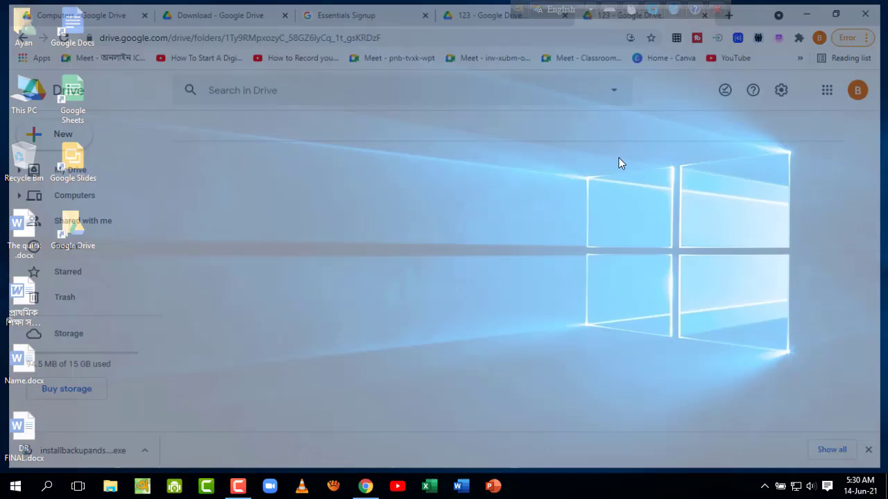
right_click(417, 217)
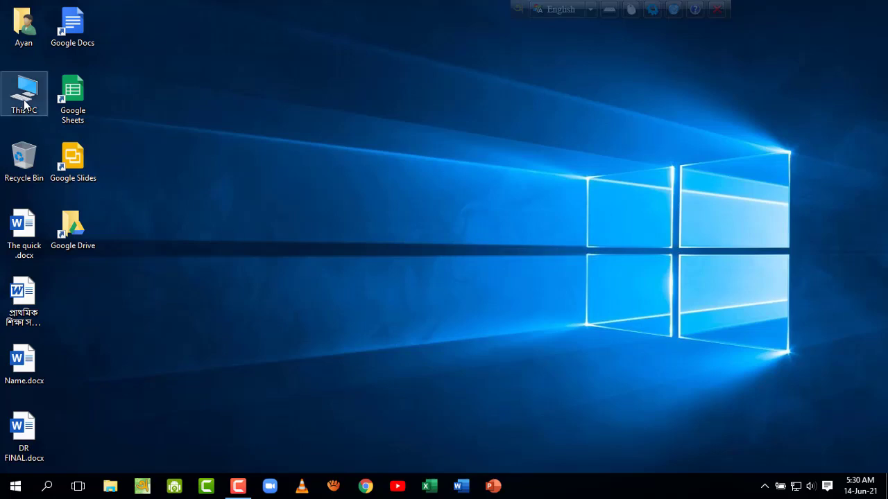
double_click(24, 93)
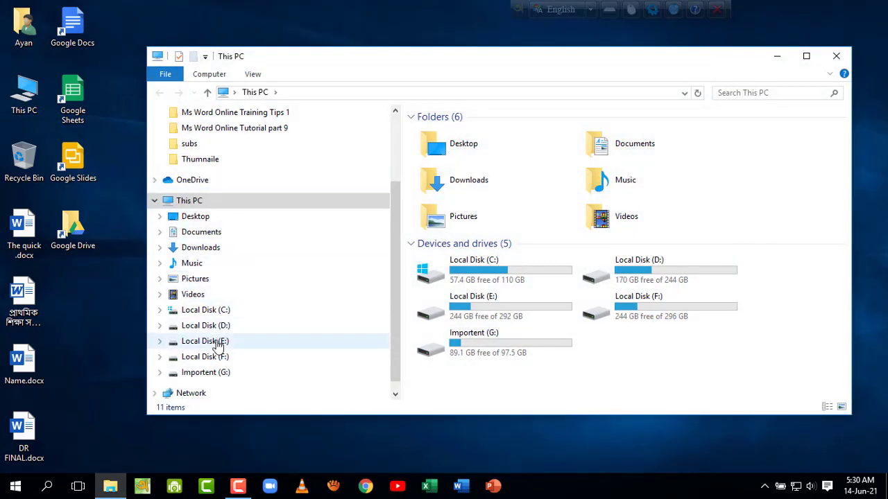
click(217, 341)
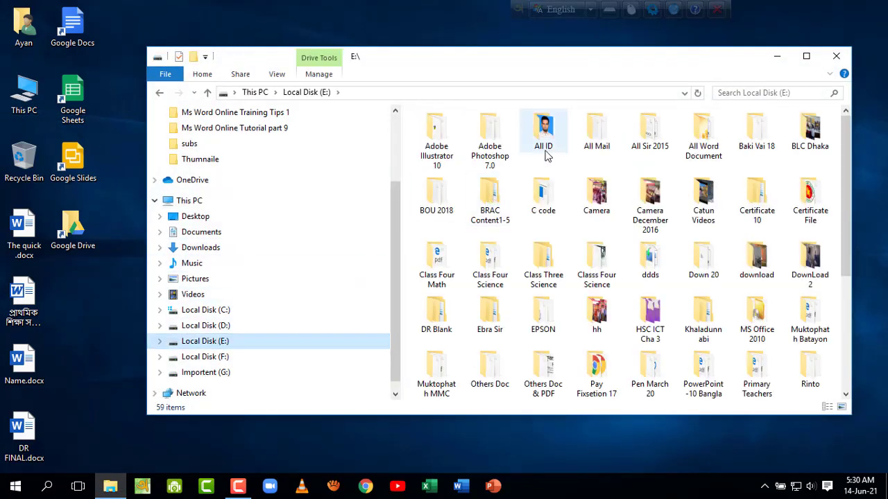
double_click(544, 135)
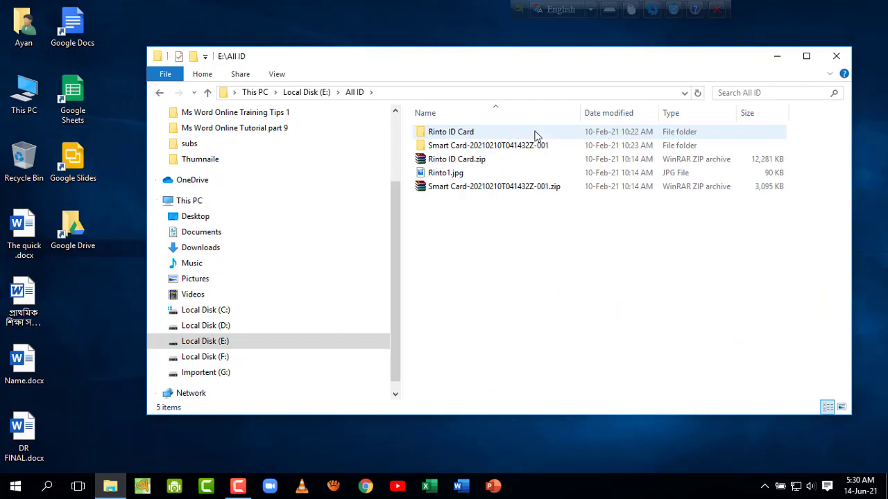
double_click(520, 132)
double_click(520, 132)
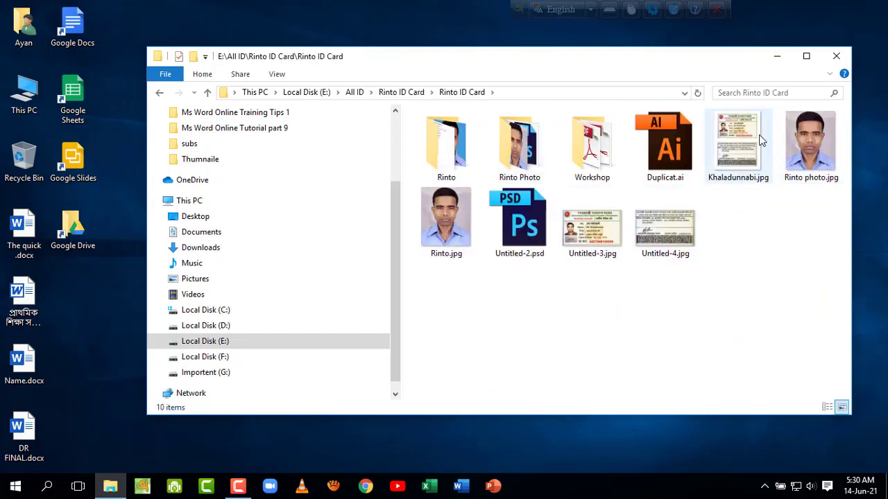
Copy the ID card scan and portrait photo JPGs, then move to Local Disk (F:).
click(741, 144)
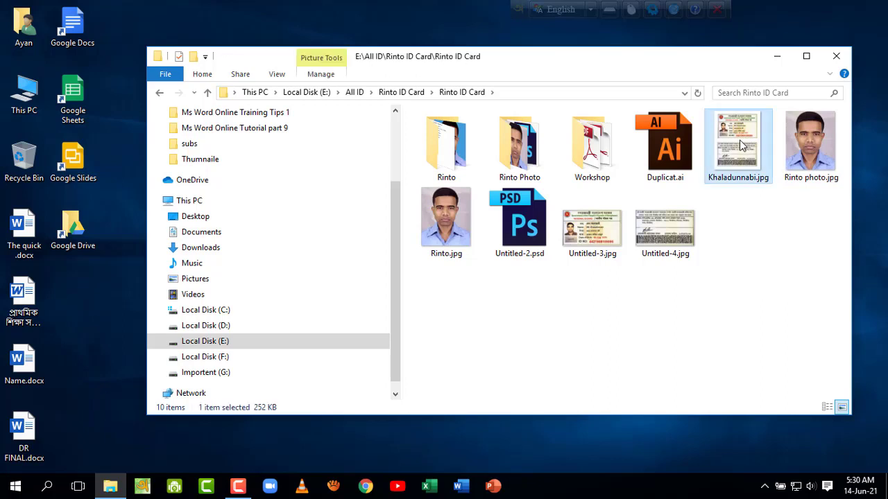
ctrl+click(815, 141)
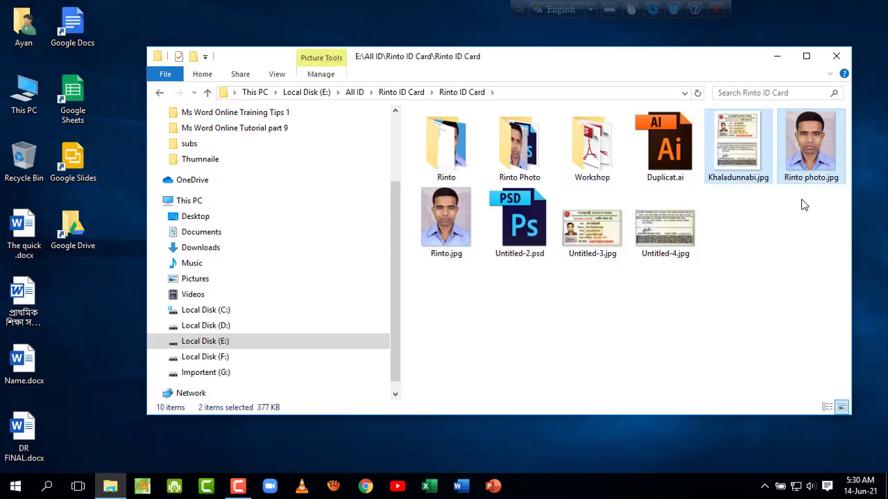
right_click(739, 143)
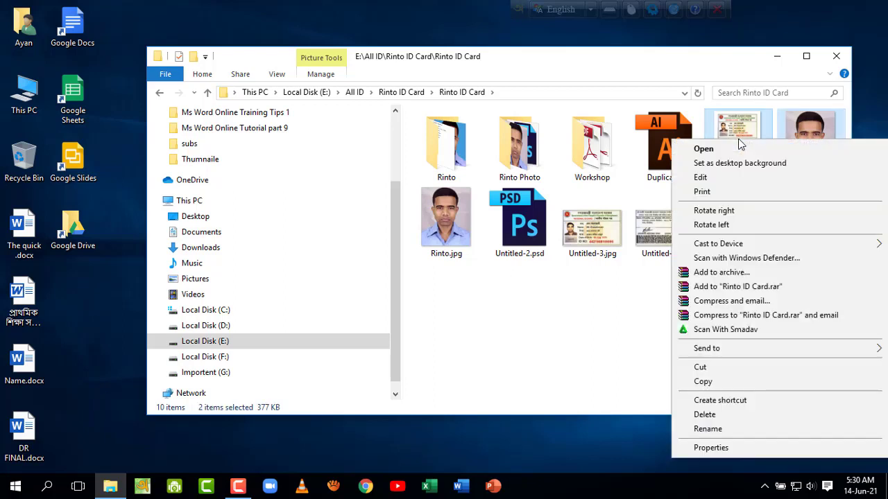
click(743, 382)
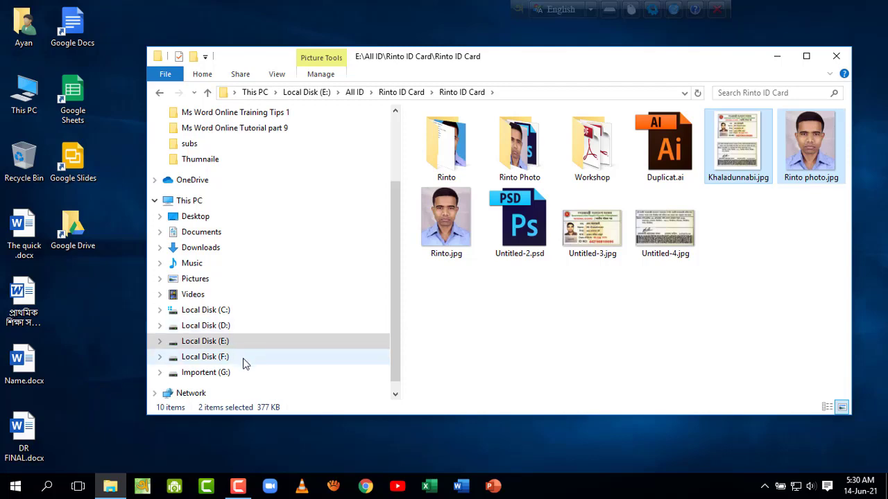
click(205, 357)
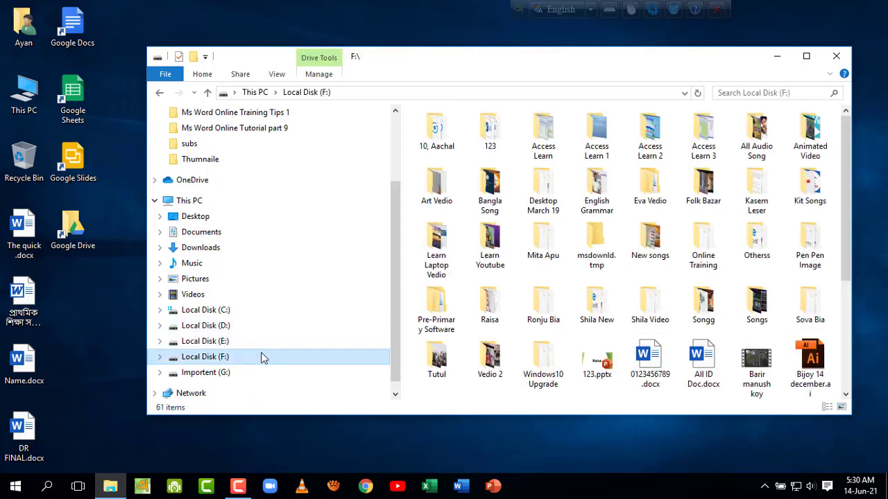
Paste the two JPG images into F:\123, which now holds four files.
double_click(490, 129)
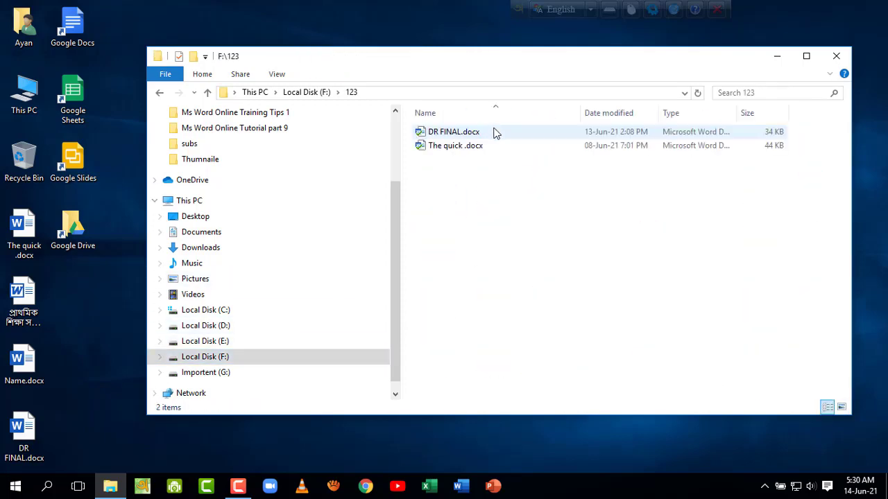
right_click(516, 203)
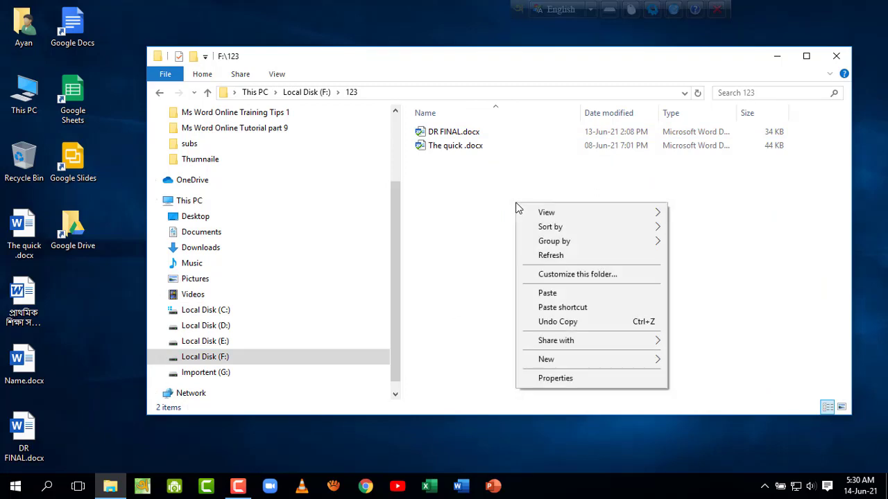
click(562, 292)
click(562, 288)
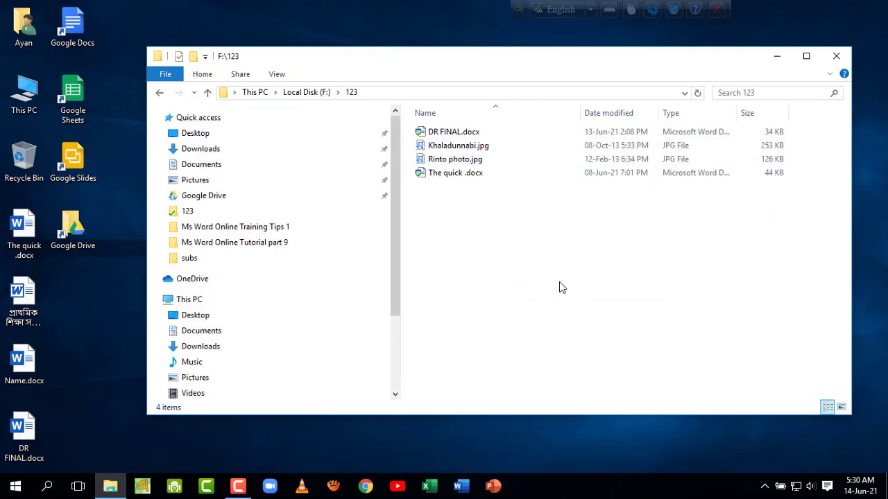
drag(535, 198, 510, 115)
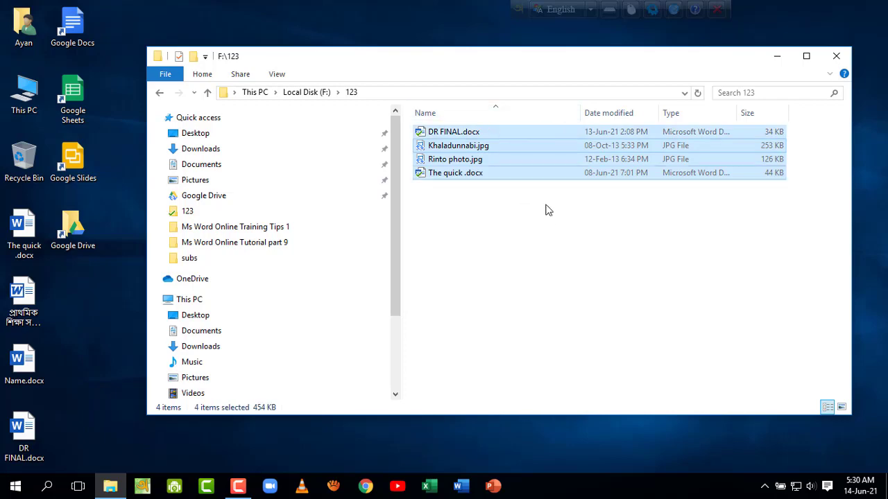
click(548, 208)
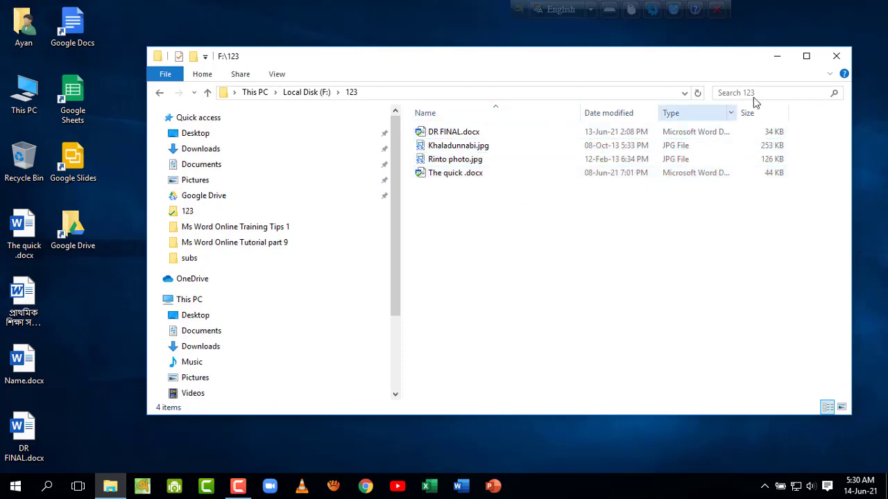
Close File Explorer and refresh the desktop.
click(833, 62)
right_click(439, 189)
click(474, 228)
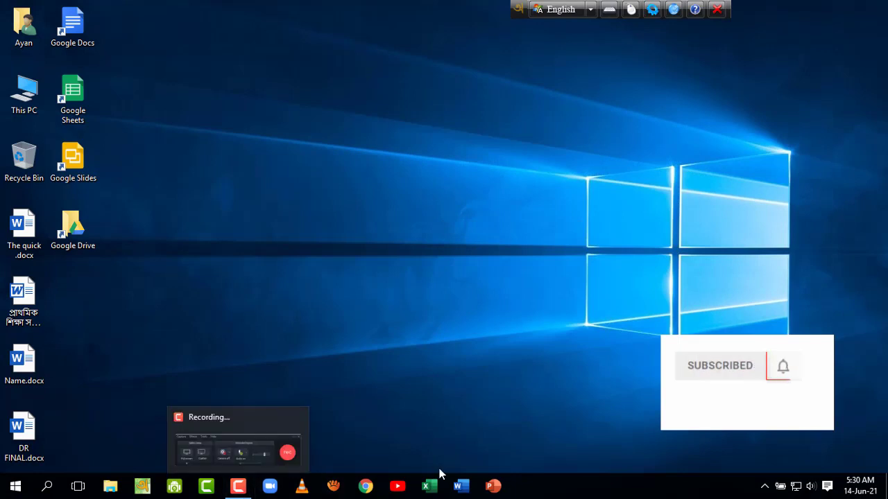
In Chrome, open Google Drive from the apps grid and go to Computers > My Laptop > 123.
click(365, 485)
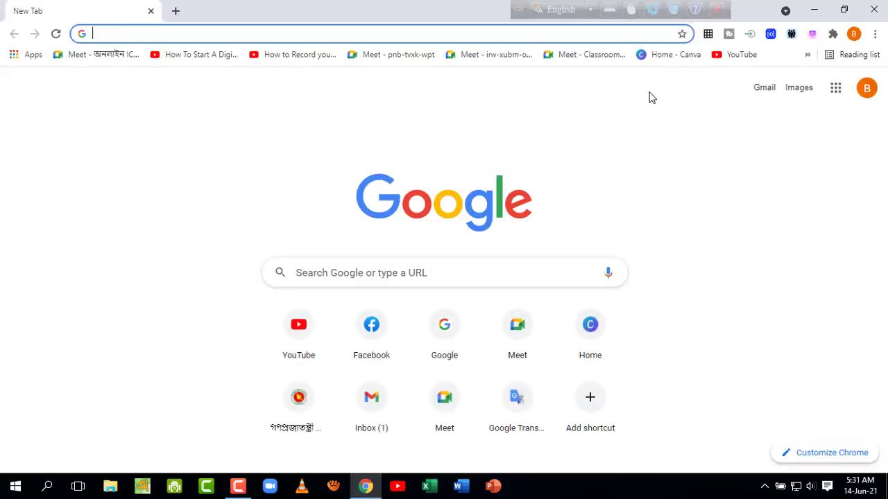
click(836, 90)
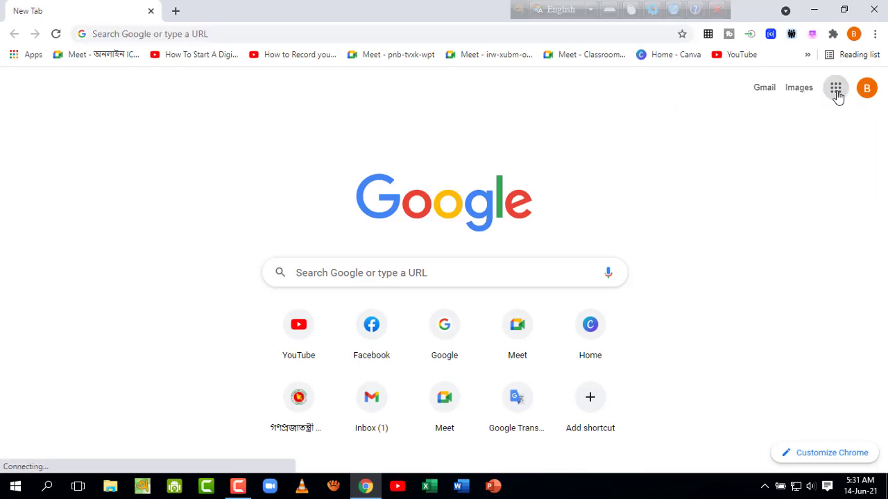
click(836, 90)
click(789, 340)
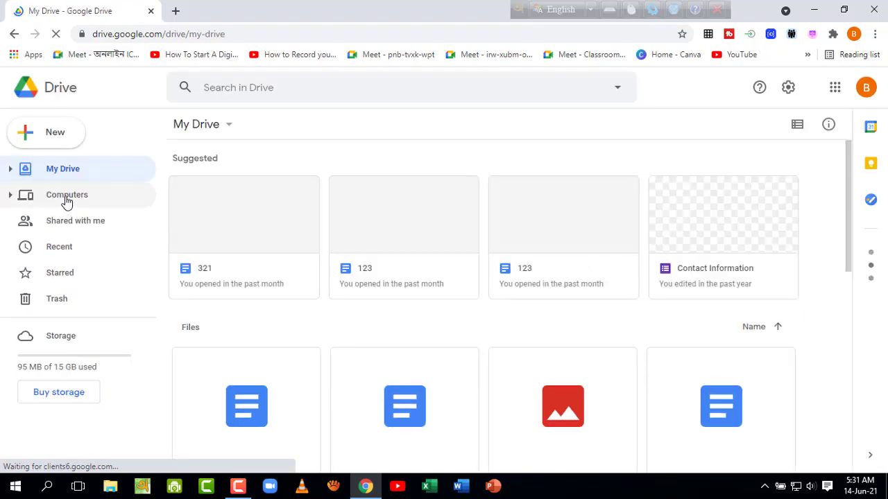
click(66, 199)
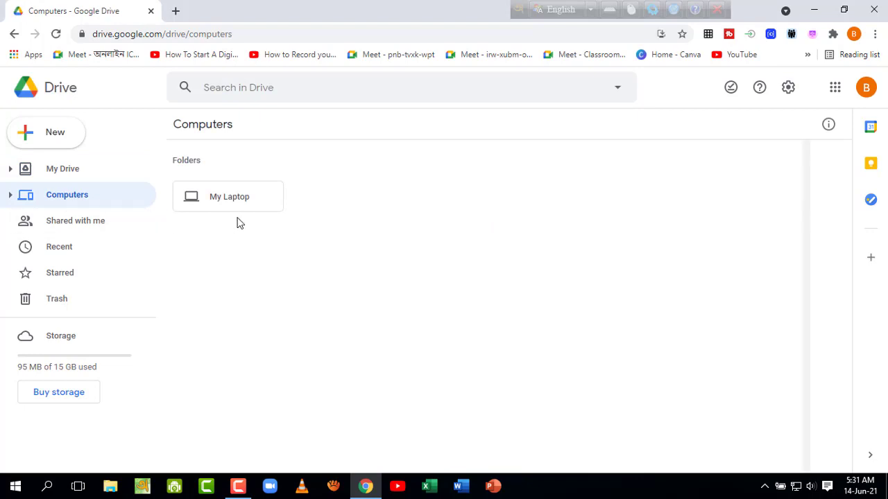
double_click(253, 201)
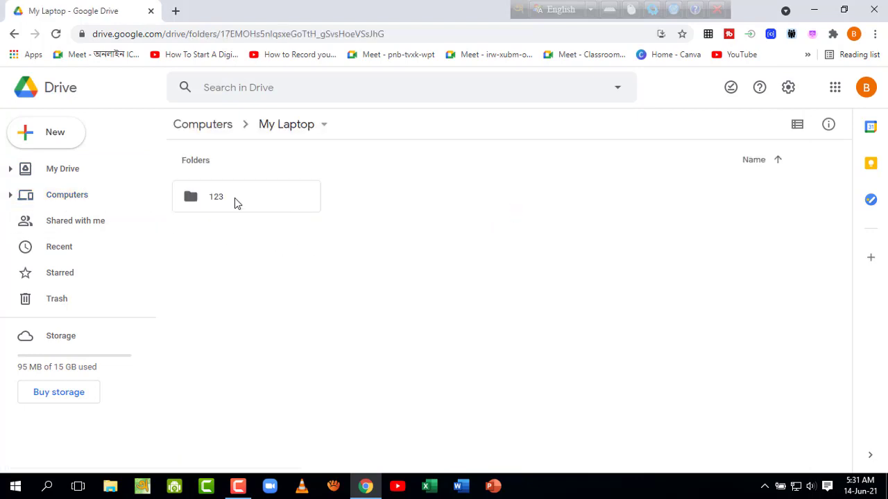
double_click(235, 199)
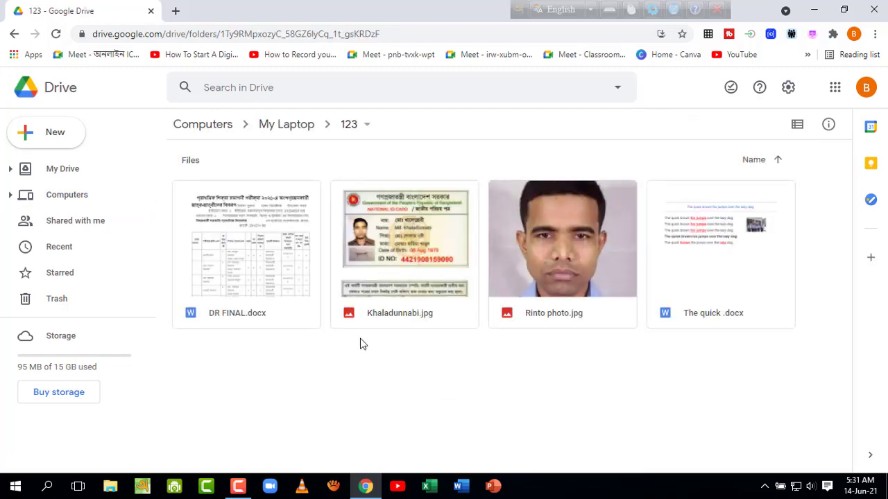
Check the four synced files: DR FINAL.docx, The quick .docx, the portrait photo and ID card scan.
click(310, 312)
click(721, 261)
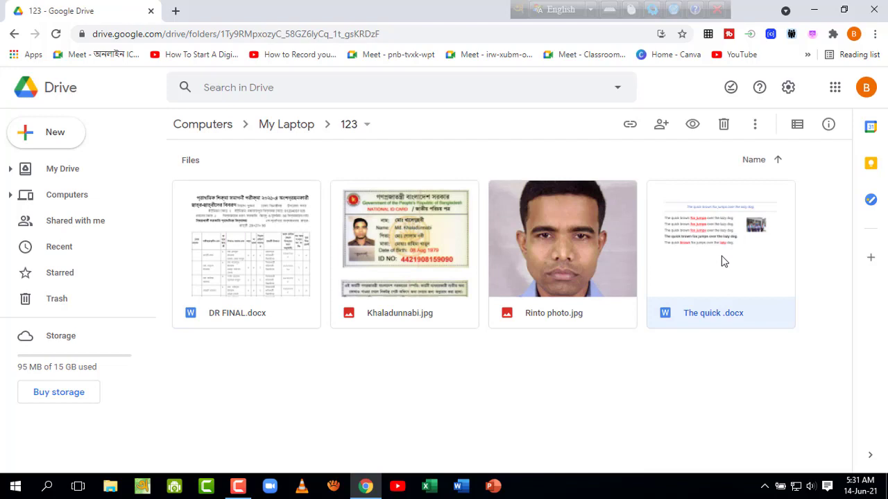
click(577, 272)
click(422, 273)
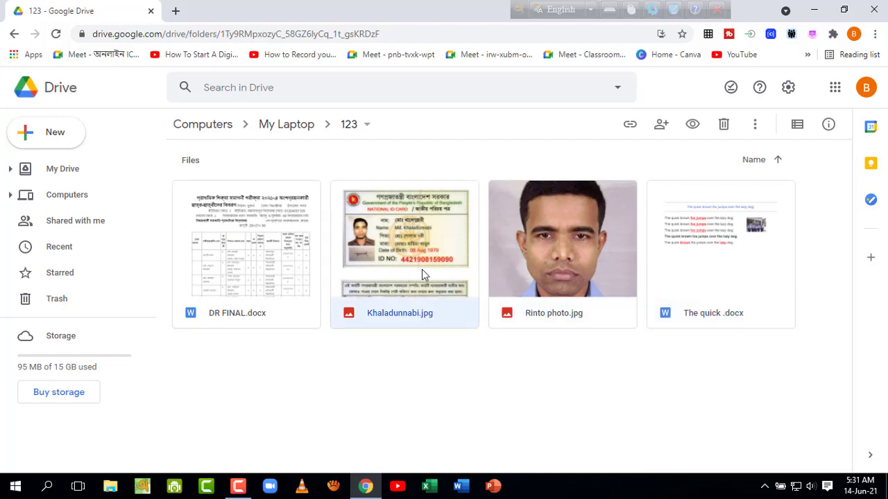
click(484, 372)
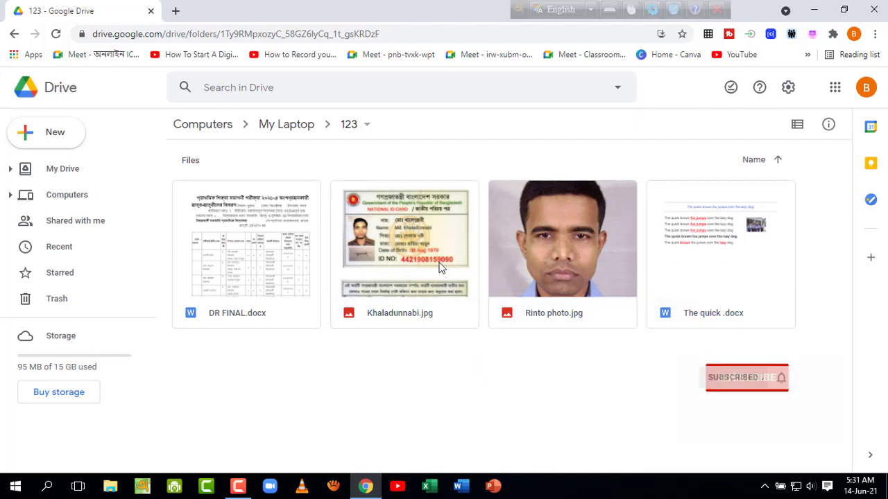
click(569, 244)
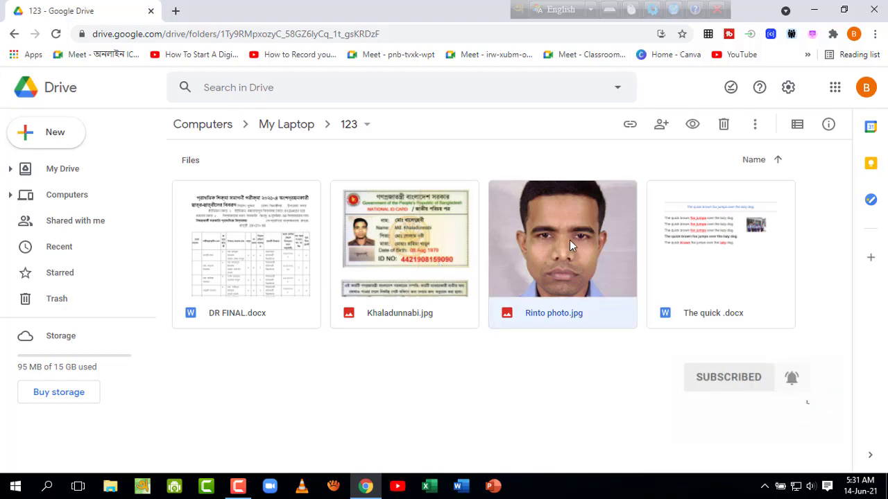
click(517, 383)
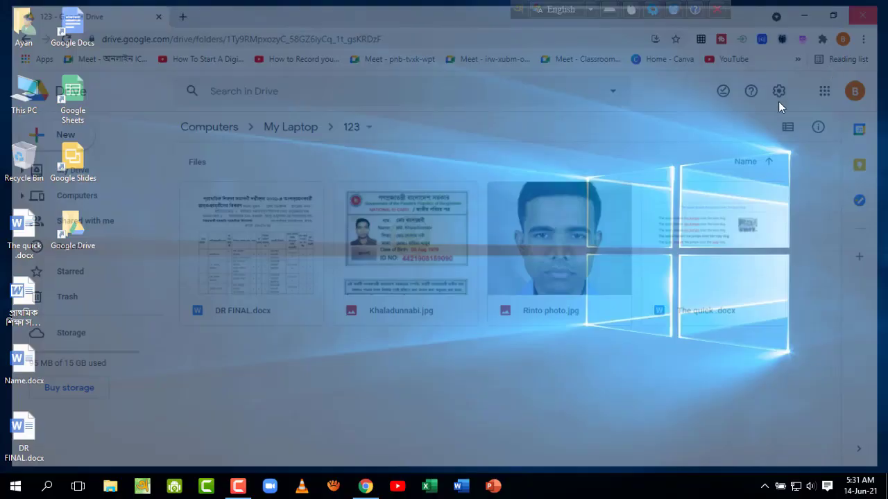
Refresh the Windows desktop twice.
right_click(417, 201)
click(455, 239)
right_click(469, 131)
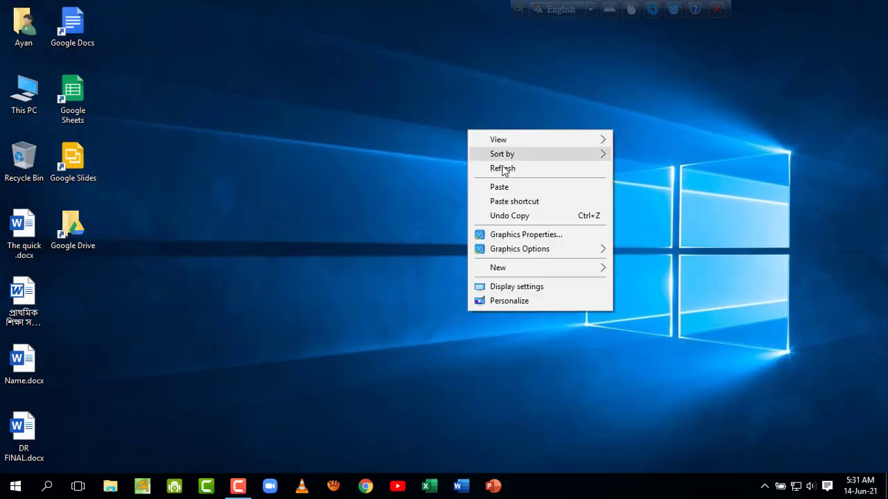
click(503, 168)
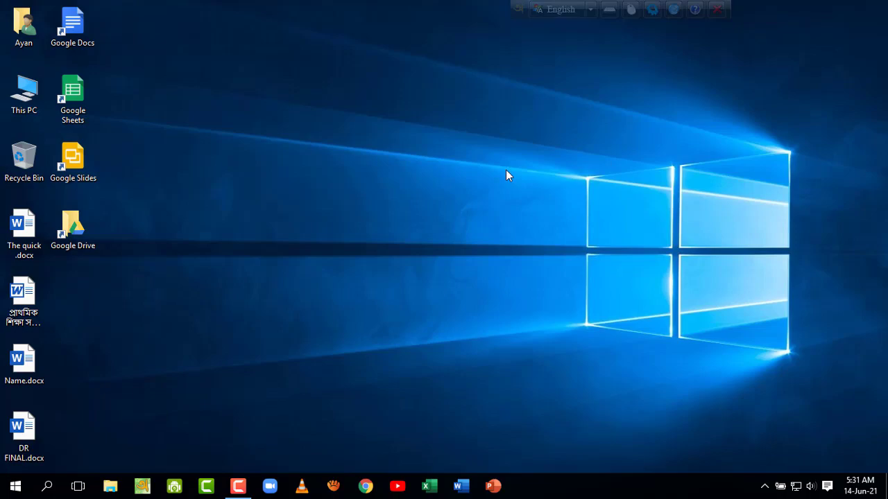